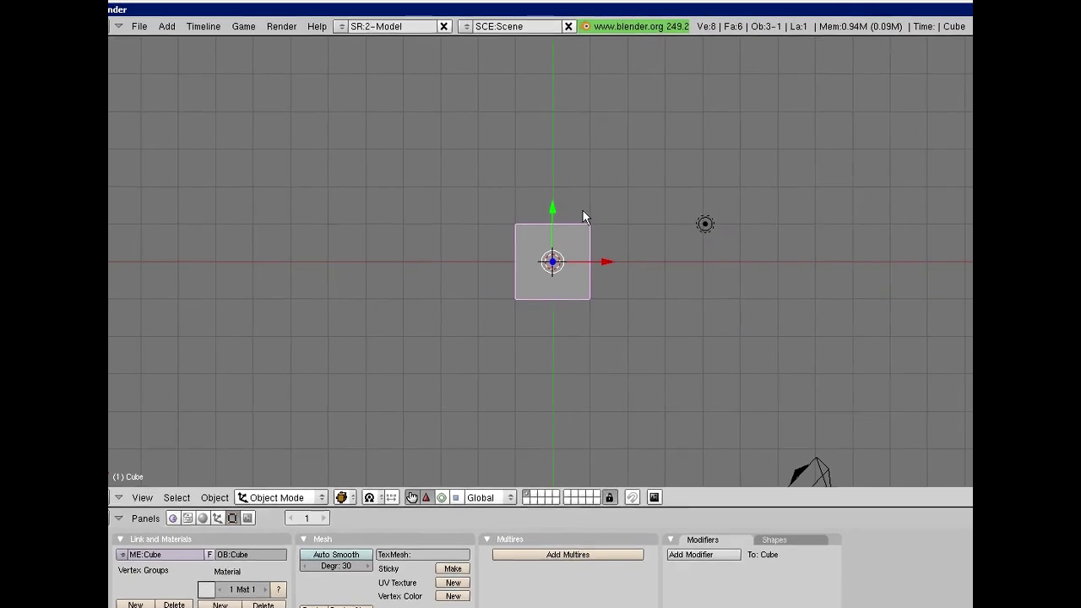
# Step: Erase the default cube and add a Primstar sculpt mesh, which opens set to Sphere
pyautogui.press('x')
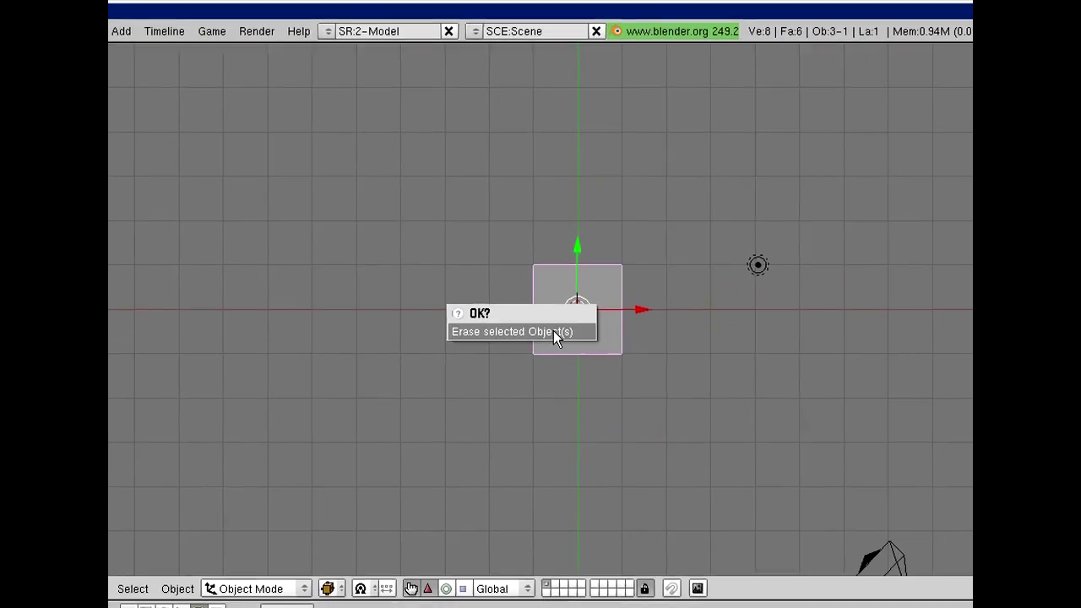
pyautogui.click(501, 337)
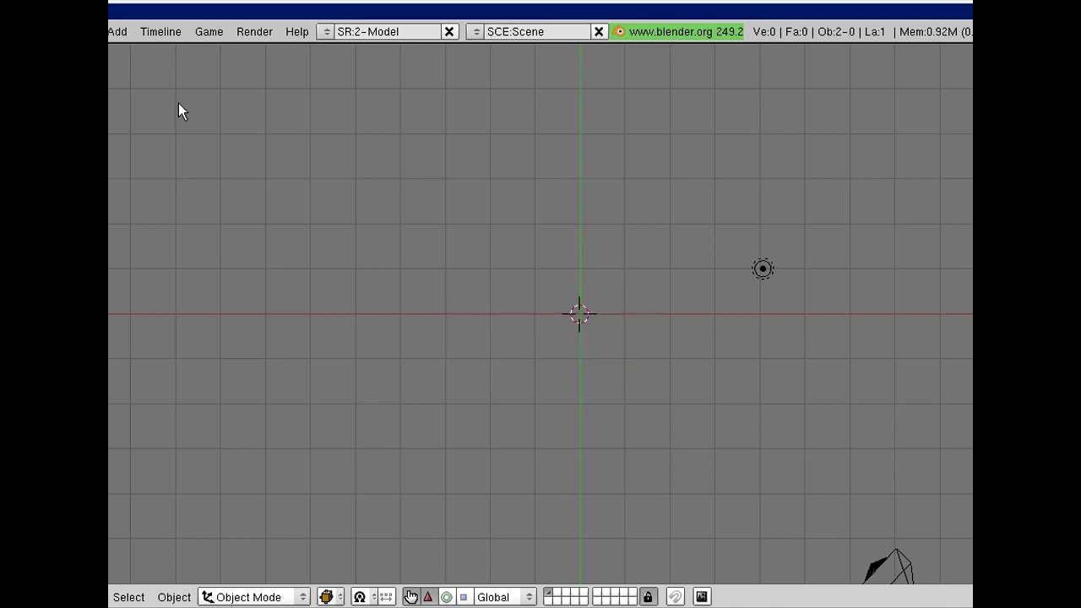
pyautogui.press('space')
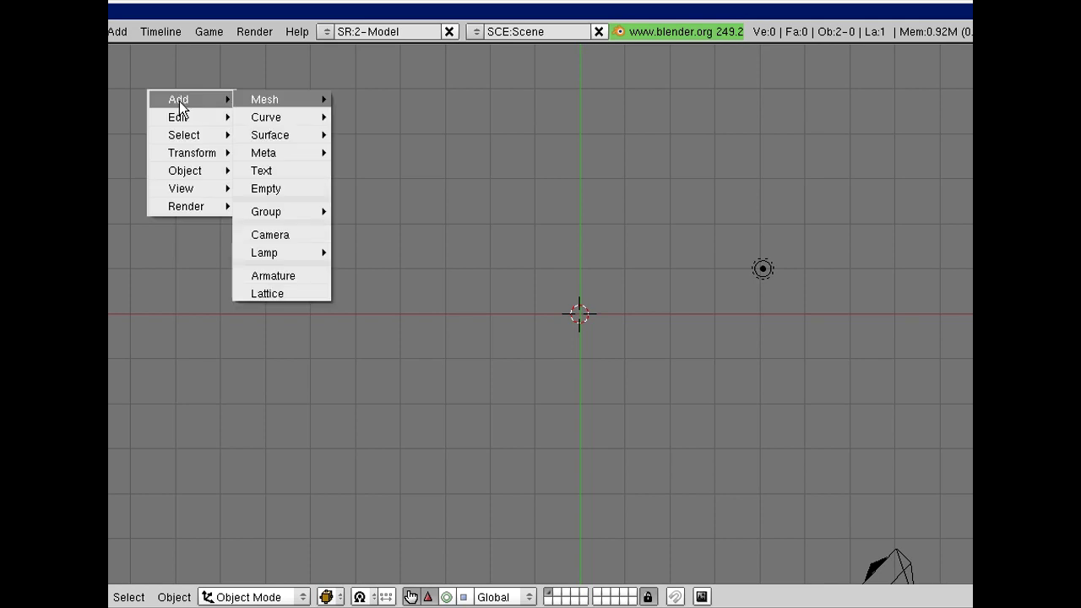
pyautogui.moveTo(273, 101)
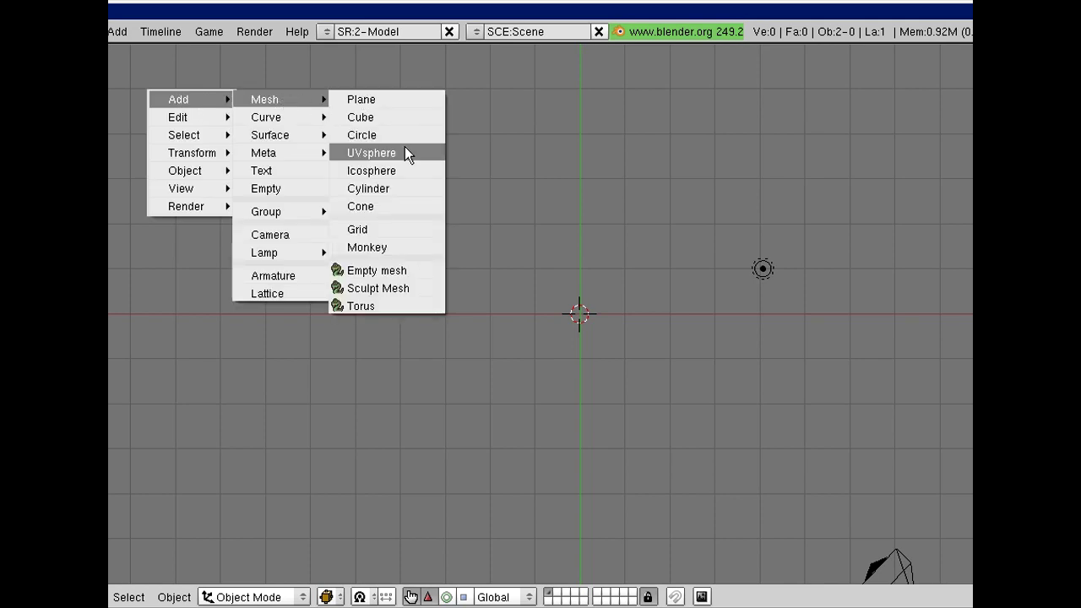
pyautogui.click(397, 291)
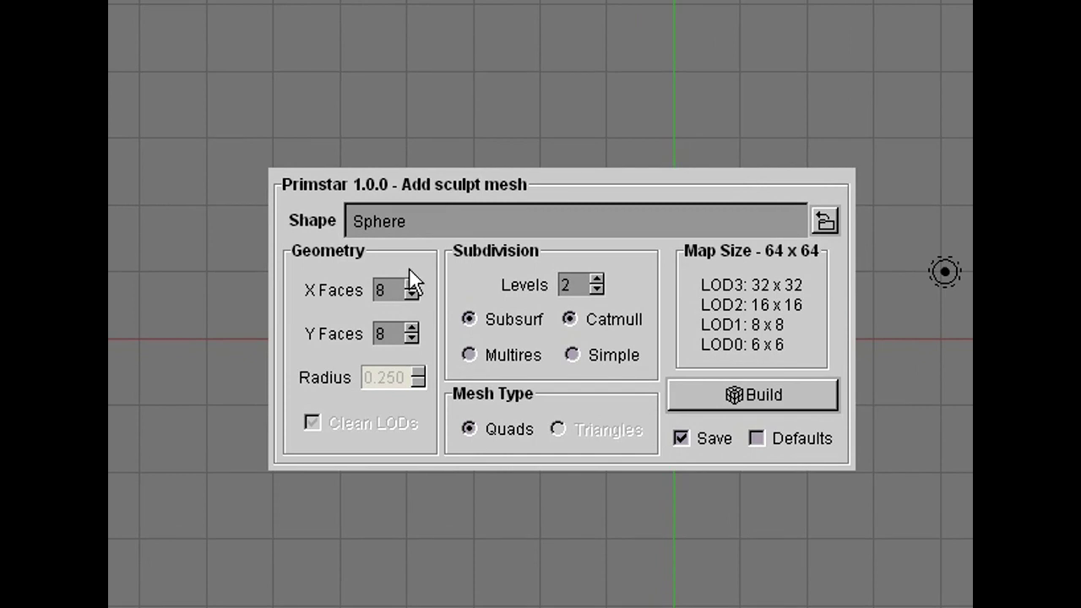
# Step: Change the Primstar sculpt-mesh shape from Sphere to Cylinder
pyautogui.click(534, 219)
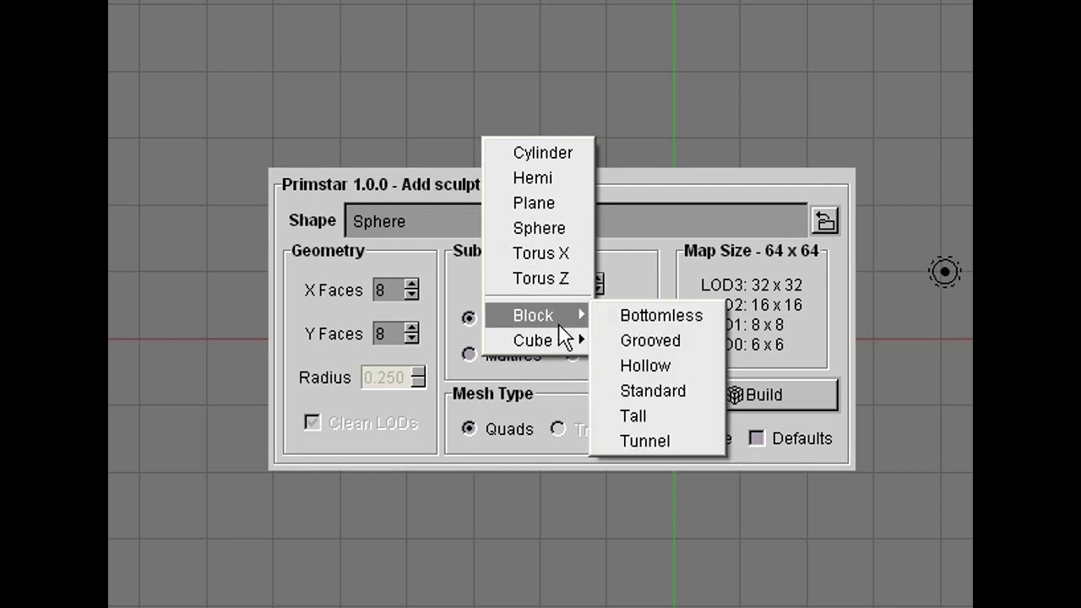
pyautogui.moveTo(560, 343)
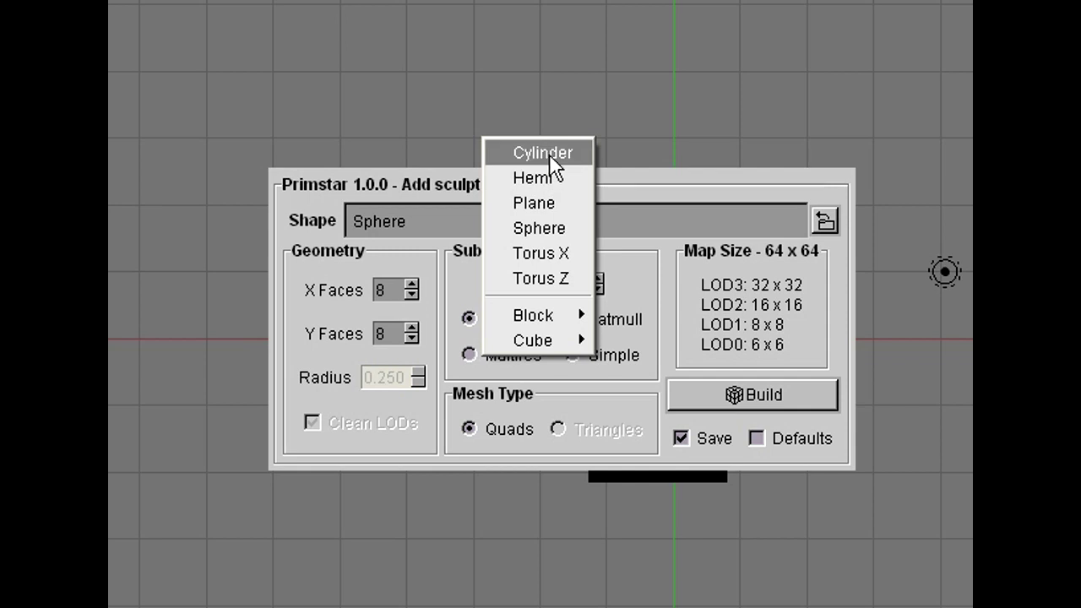
pyautogui.click(584, 152)
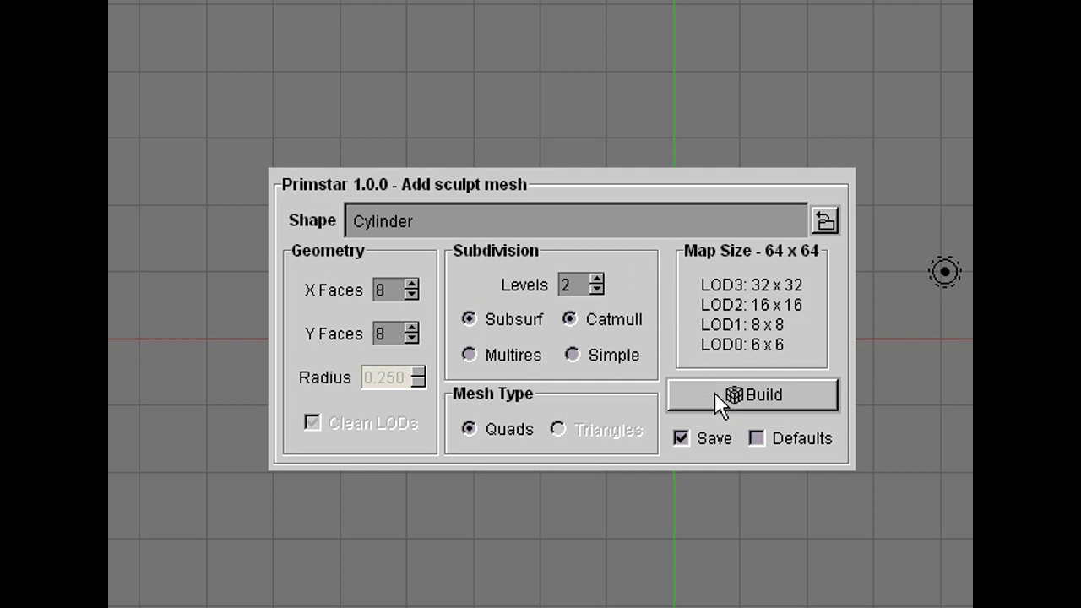
# Step: Build the Cylinder sculpt mesh and zoom and orbit to view it from the side
pyautogui.click(716, 395)
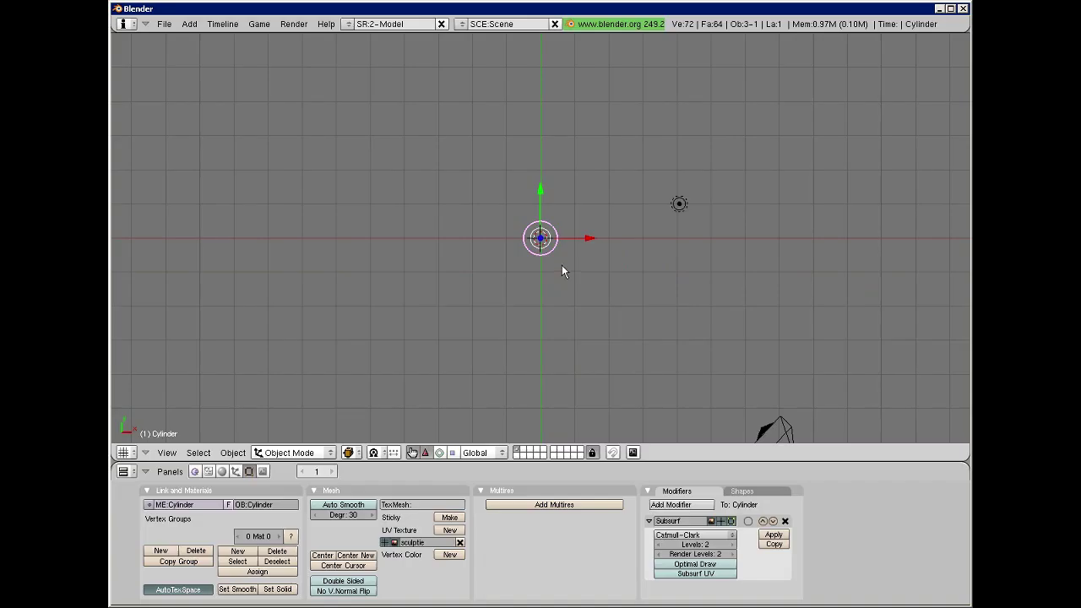
pyautogui.scroll(2, 564, 268)
pyautogui.scroll(5, 563, 268)
pyautogui.scroll(1, 563, 268)
pyautogui.scroll(-2, 560, 262)
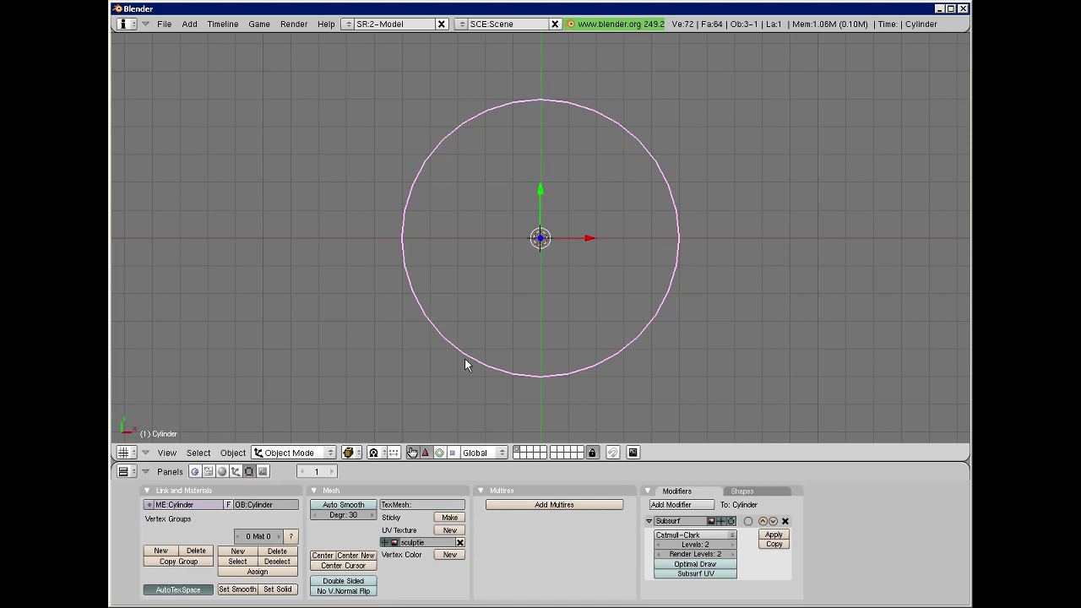
pyautogui.moveTo(465, 364); pyautogui.dragTo(254, 197, button='middle')
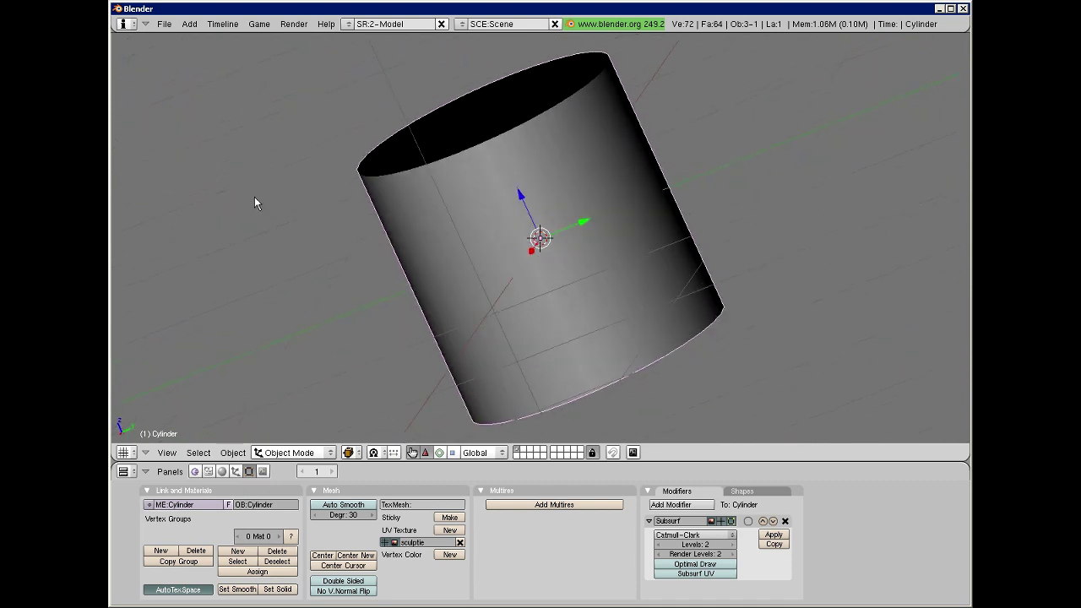
pyautogui.scroll(-3, 391, 258)
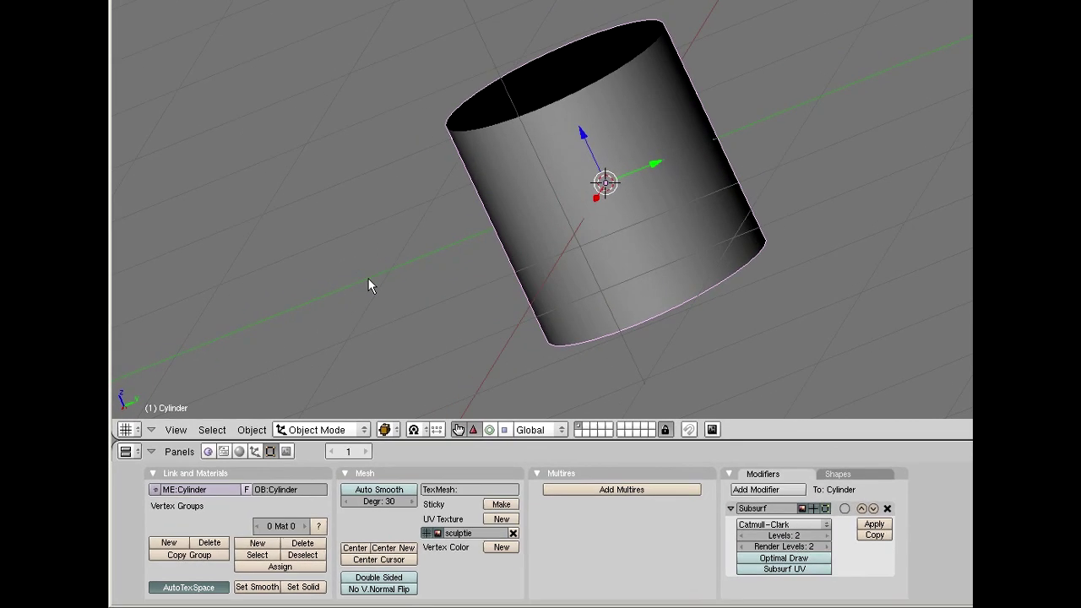
# Step: Put the cylinder into Edit Mode with all vertices selected, and orbit to reveal its open top
pyautogui.click(364, 431)
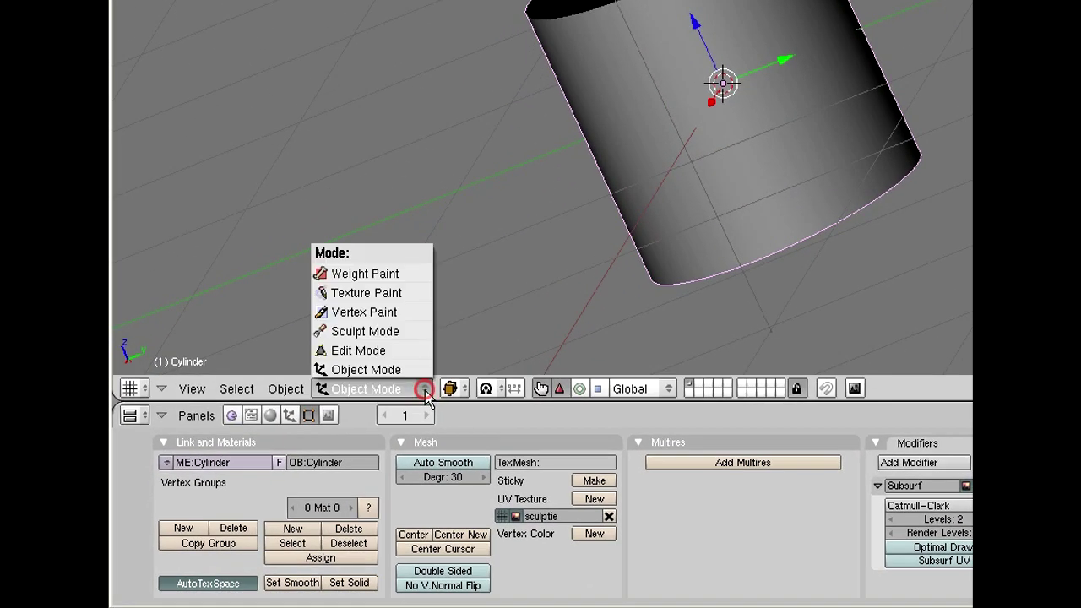
pyautogui.click(413, 352)
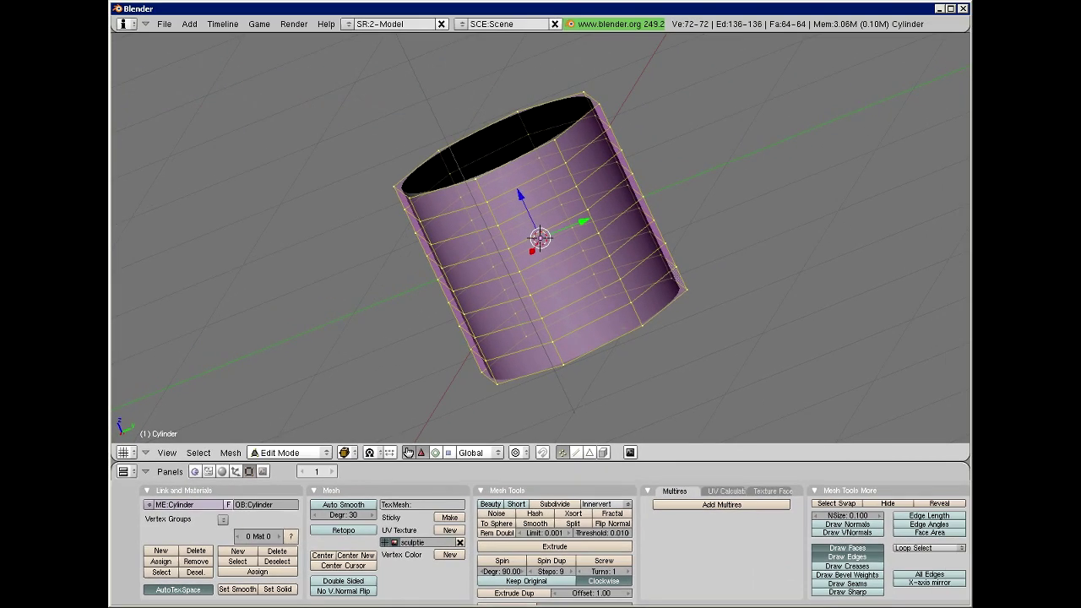
pyautogui.scroll(2, 647, 330)
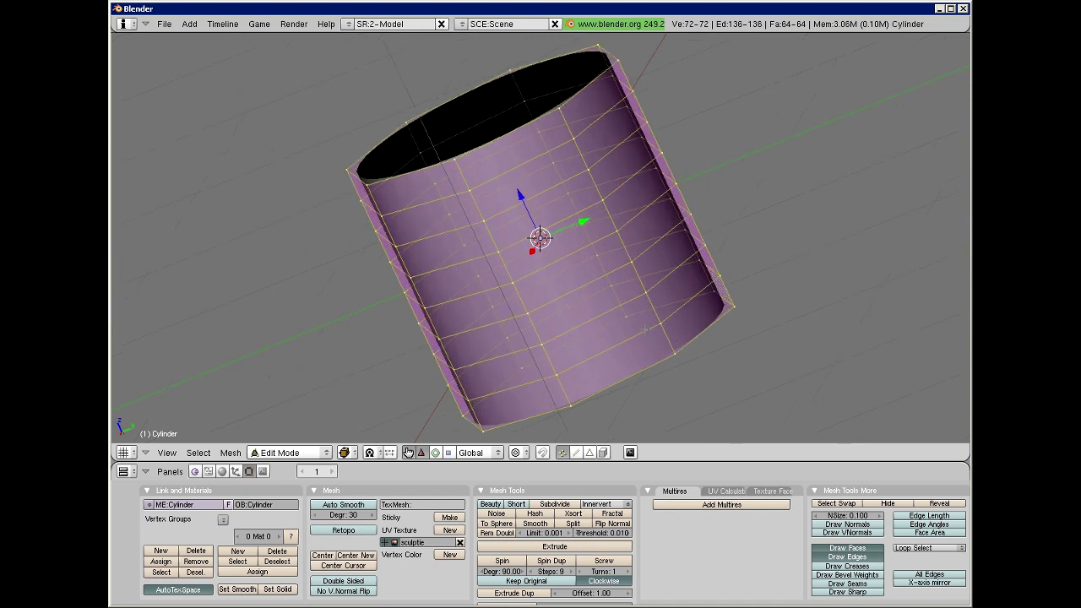
pyautogui.press('a')
pyautogui.press('a')
pyautogui.hotkey('ctrl', 'space')
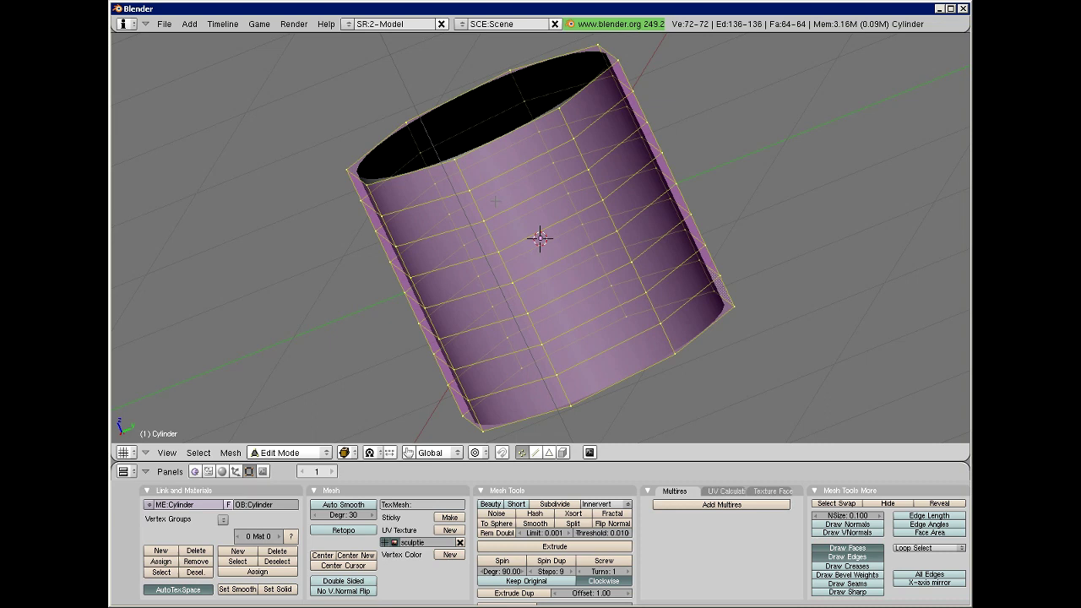
pyautogui.scroll(5, 496, 201)
pyautogui.moveTo(468, 211); pyautogui.dragTo(643, 225, button='middle')
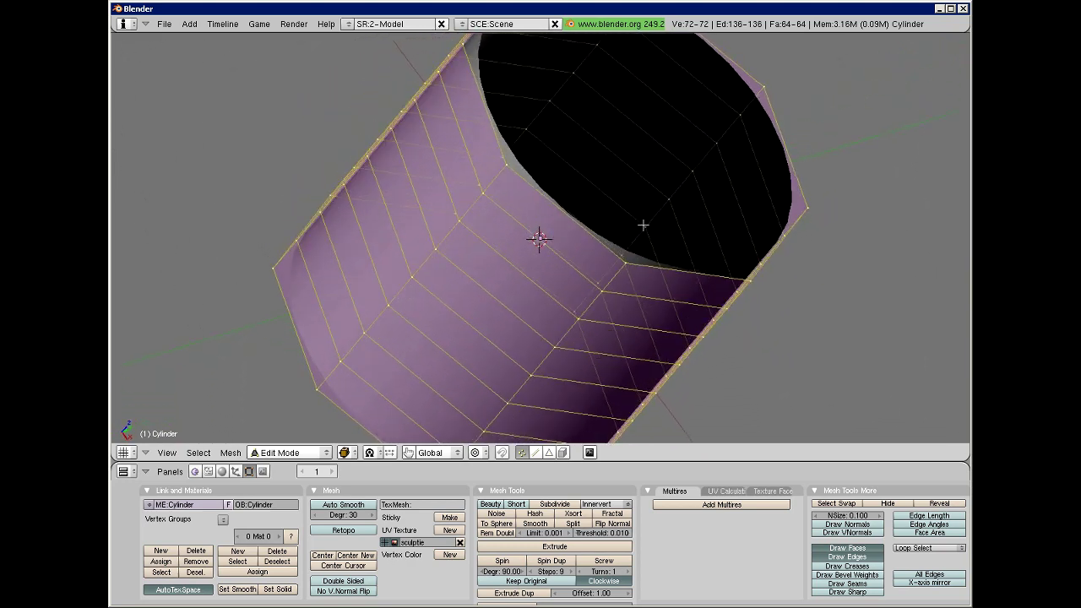
pyautogui.scroll(-3, 610, 212)
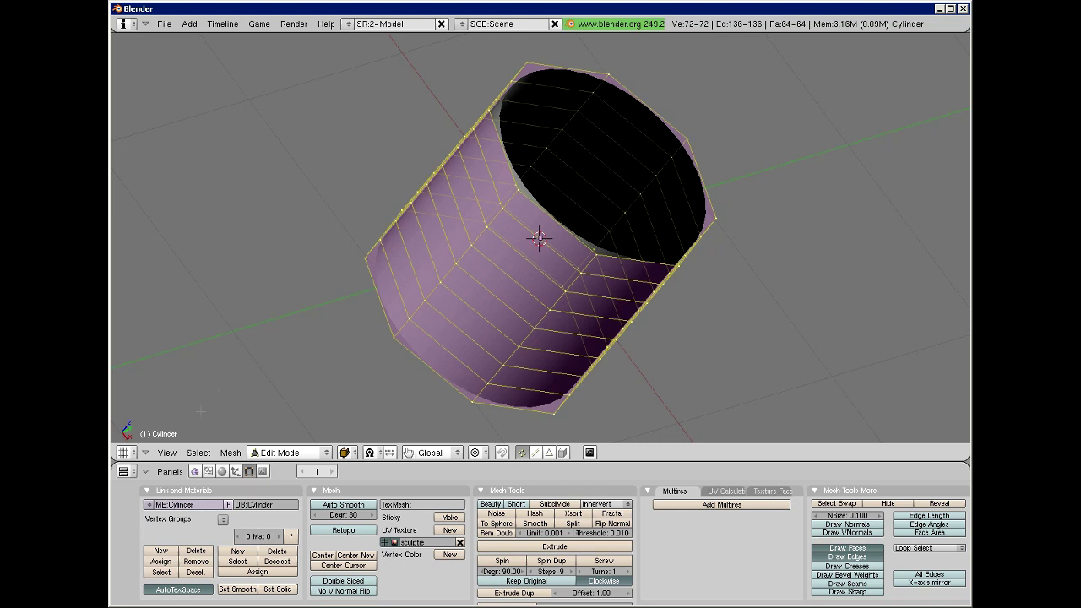
# Step: In front orthographic view, box-select only the cylinder's top ring of eight vertices
pyautogui.click(168, 454)
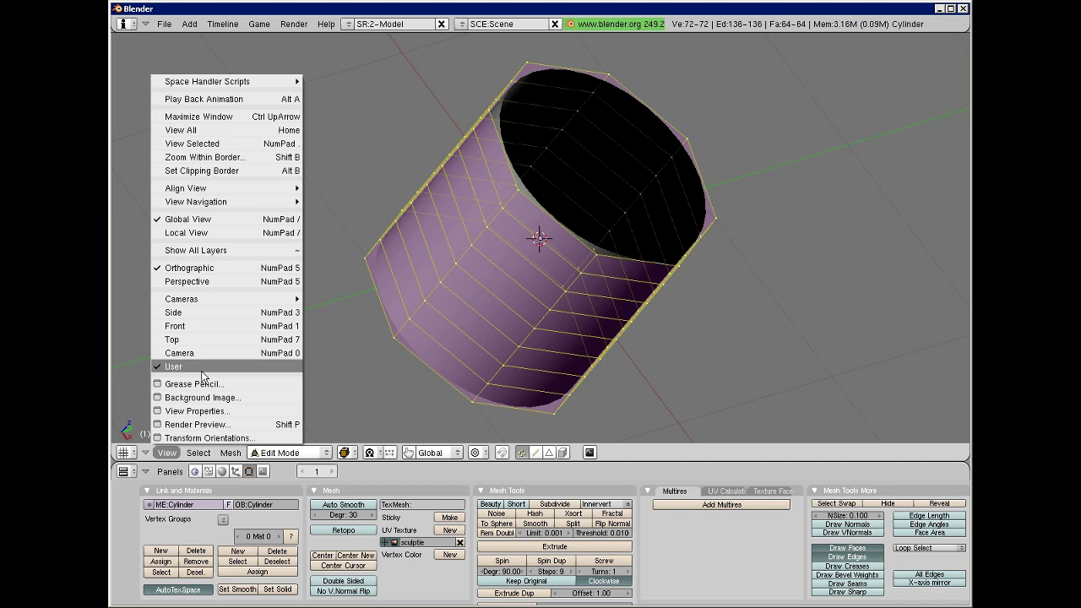
pyautogui.click(215, 326)
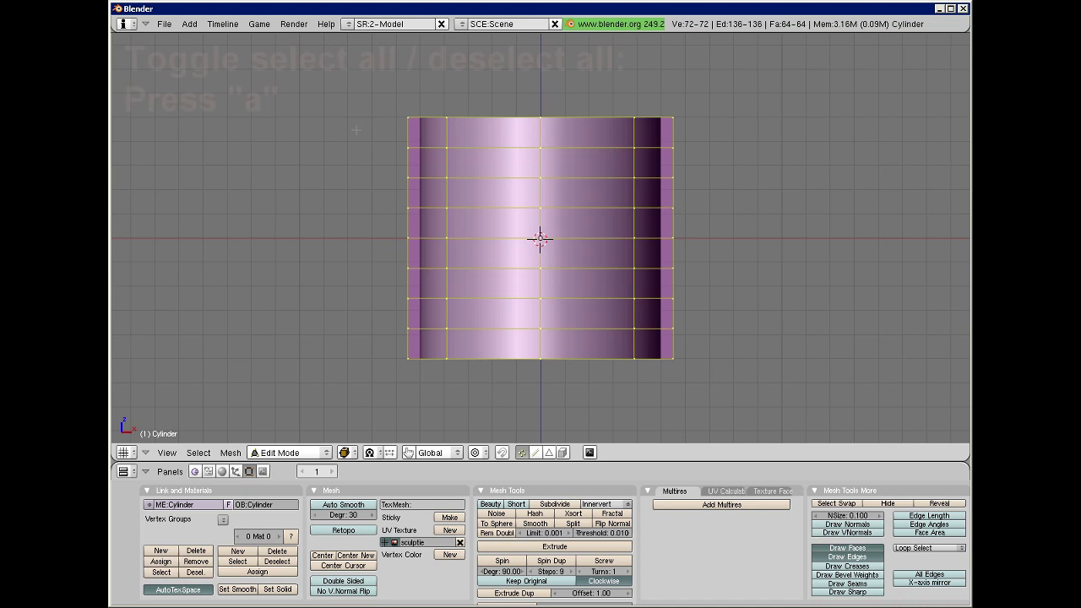
pyautogui.press('a')
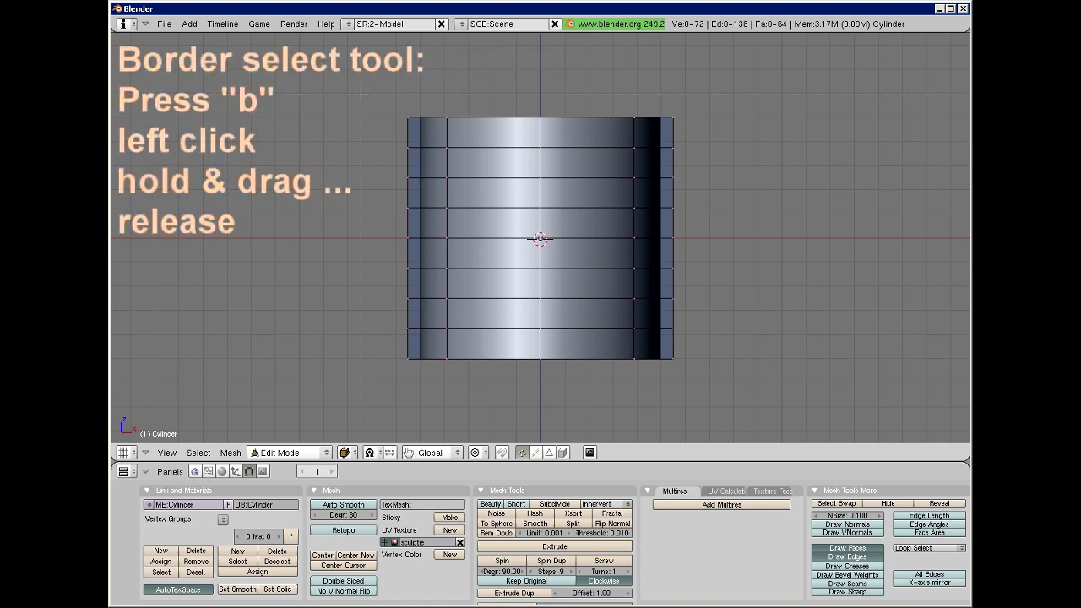
pyautogui.press('b')
pyautogui.moveTo(359, 94); pyautogui.dragTo(731, 136)
pyautogui.moveTo(732, 136); pyautogui.dragTo(731, 137)
pyautogui.moveTo(515, 133); pyautogui.dragTo(525, 157, button='middle')
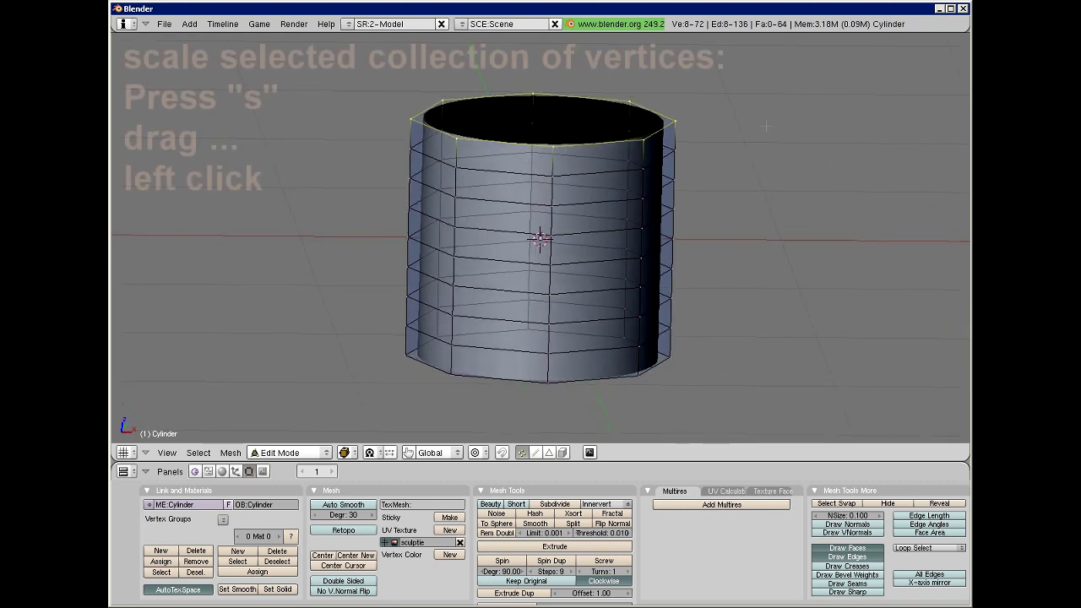
# Step: Scale the selected top ring to 0 so it collapses into a single peak point
pyautogui.press('s')
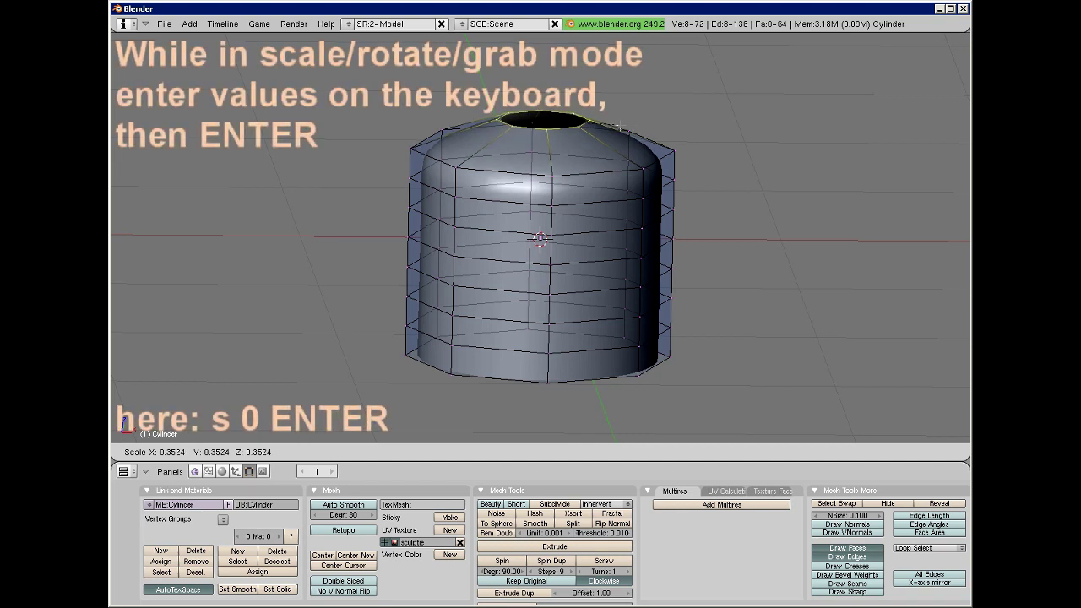
pyautogui.write('0')
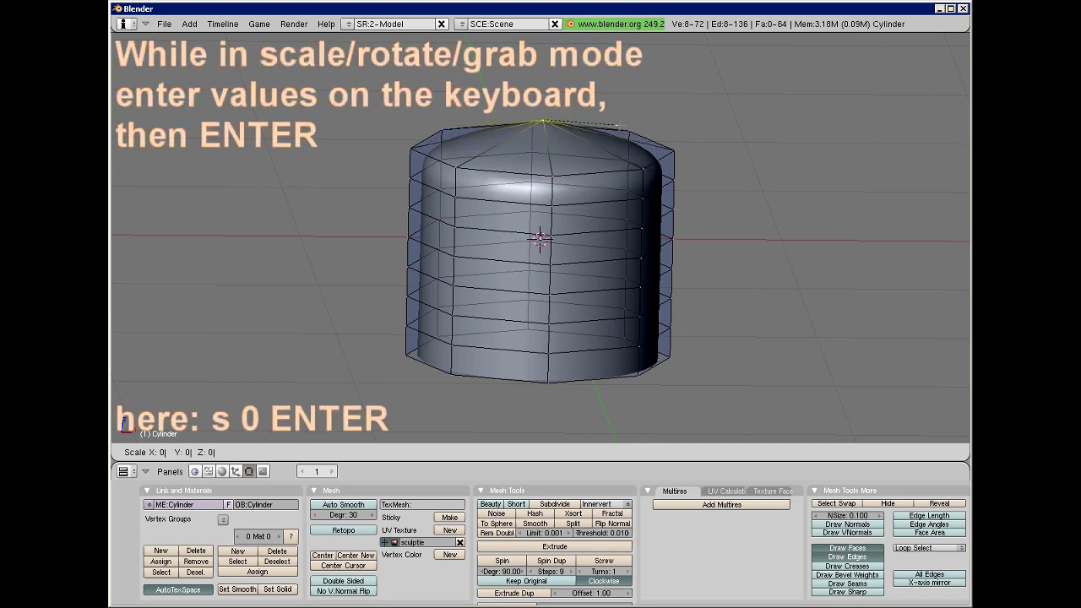
pyautogui.press('Return')
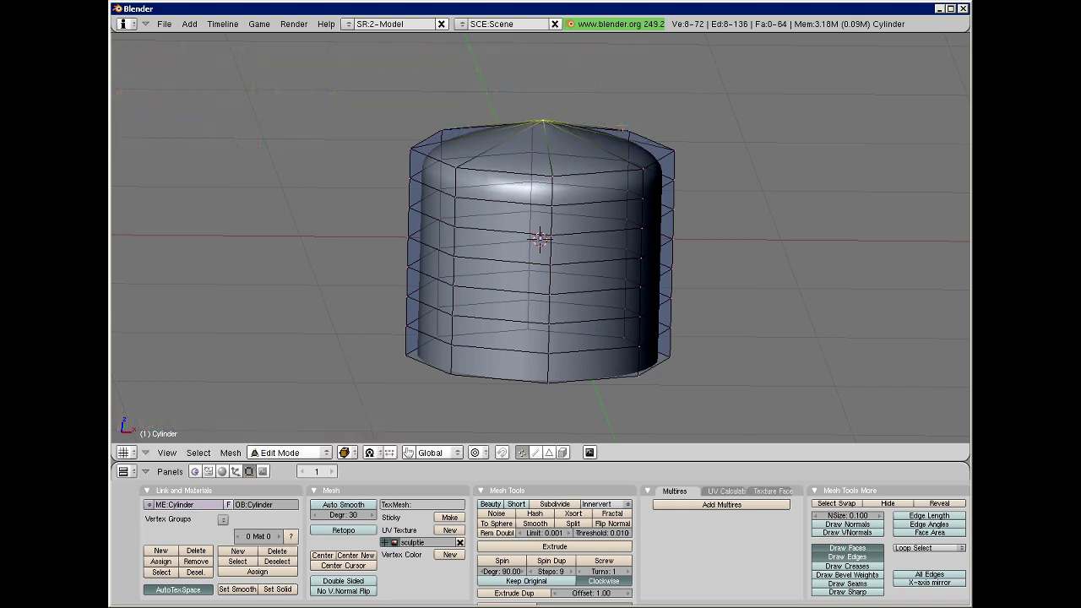
pyautogui.moveTo(606, 195); pyautogui.dragTo(601, 154, button='middle')
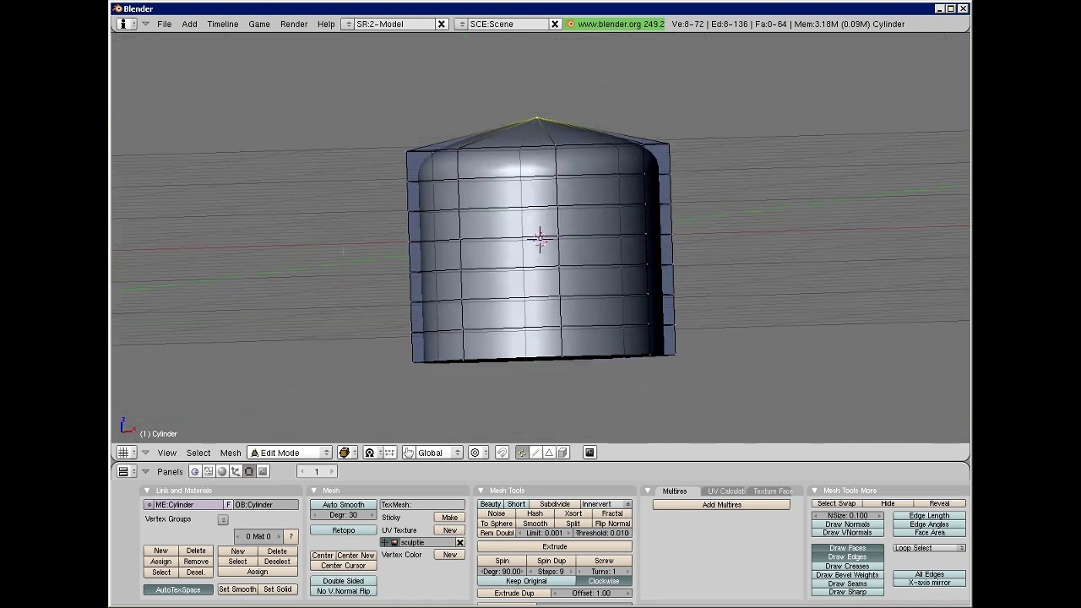
# Step: From the front view, move the top apex vertex along Z to adjust its height
pyautogui.click(166, 452)
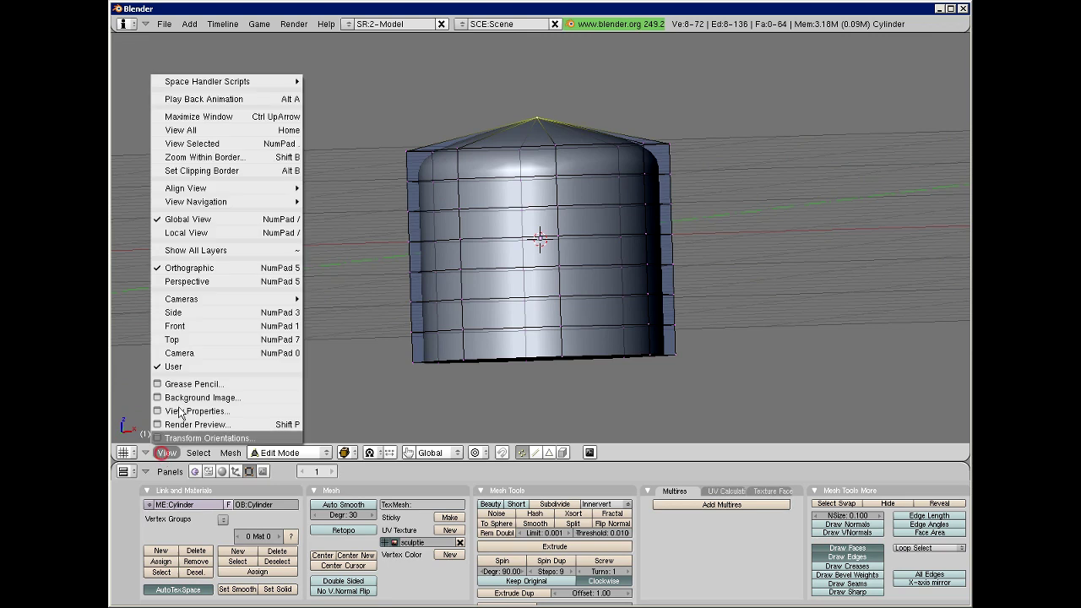
pyautogui.click(178, 326)
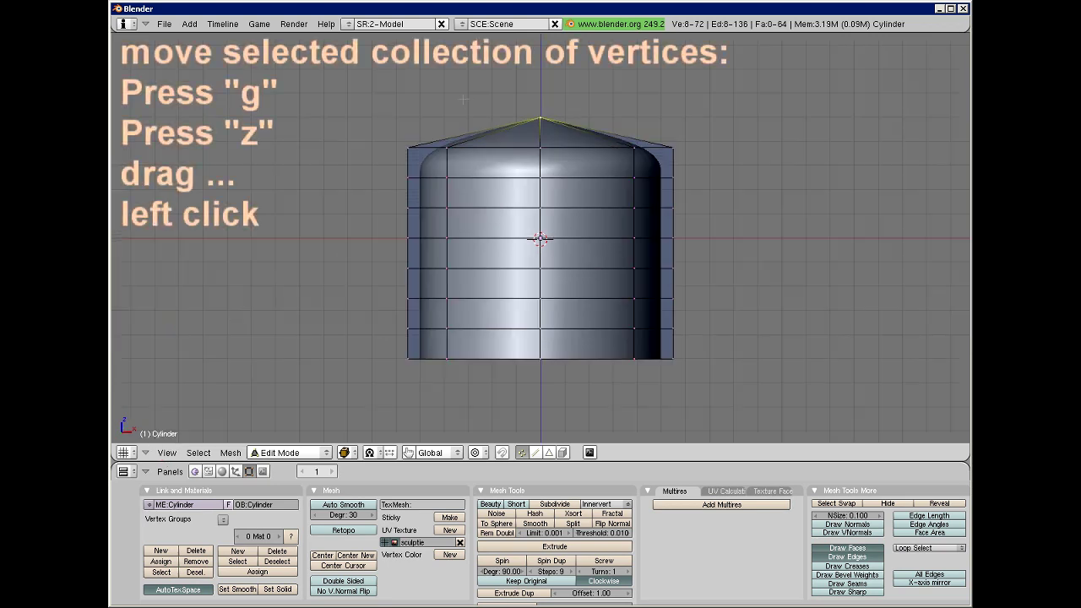
pyautogui.press('g')
pyautogui.press('z')
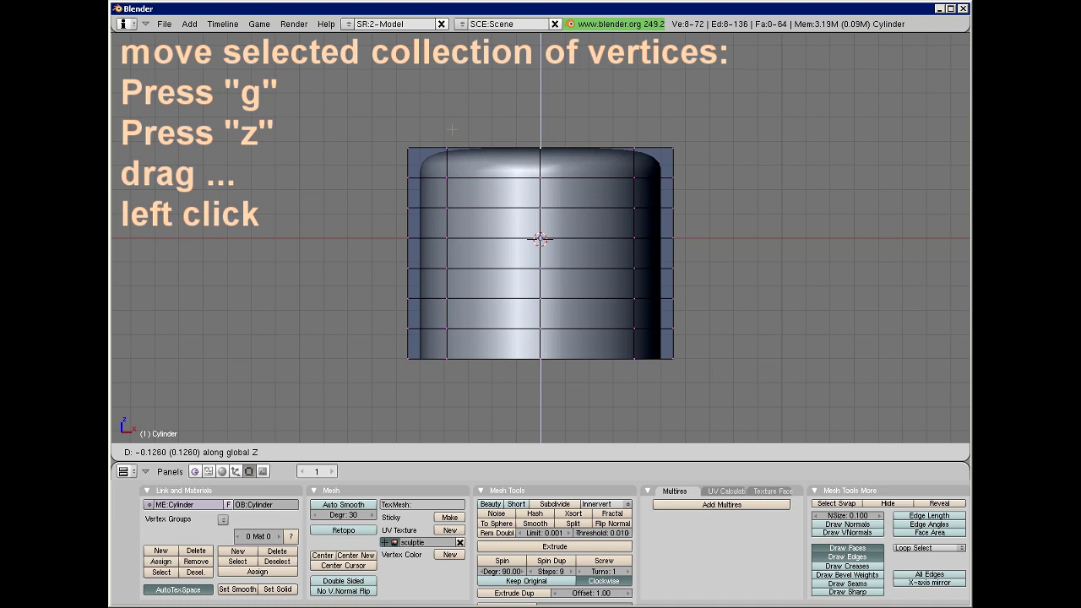
pyautogui.click(452, 130)
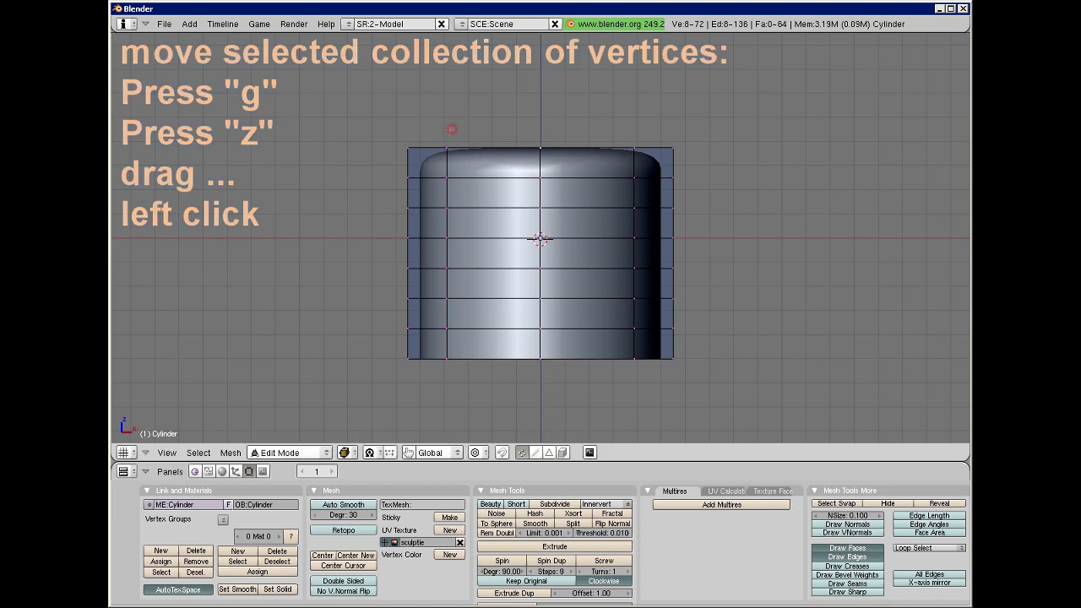
pyautogui.moveTo(506, 194); pyautogui.dragTo(530, 206, button='middle')
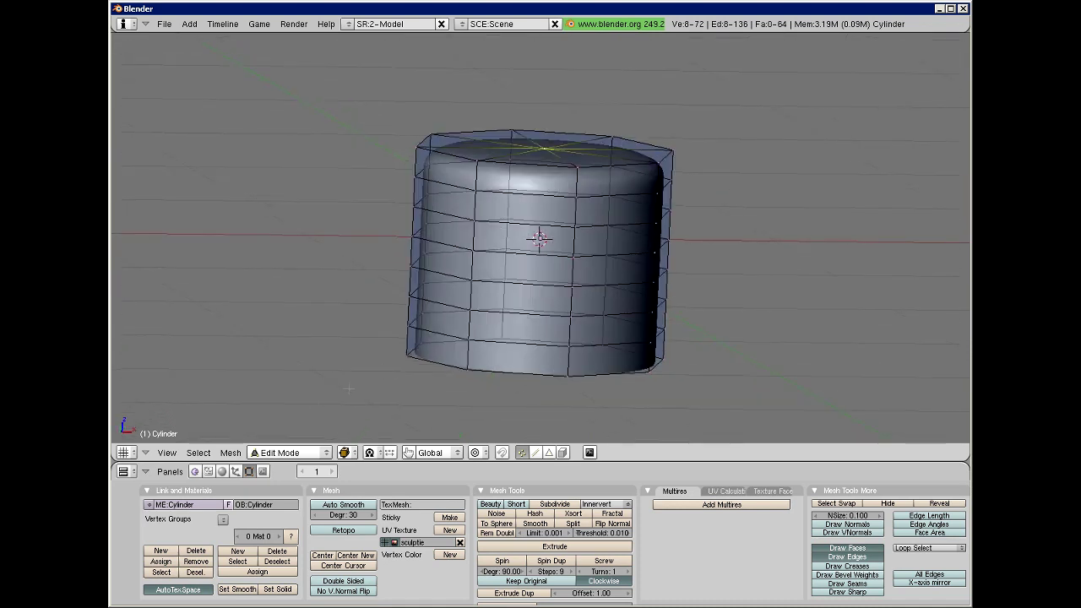
# Step: Deselect everything and box-select the cylinder's bottom ring of vertices from the front view
pyautogui.click(167, 453)
pyautogui.click(179, 325)
pyautogui.press('a')
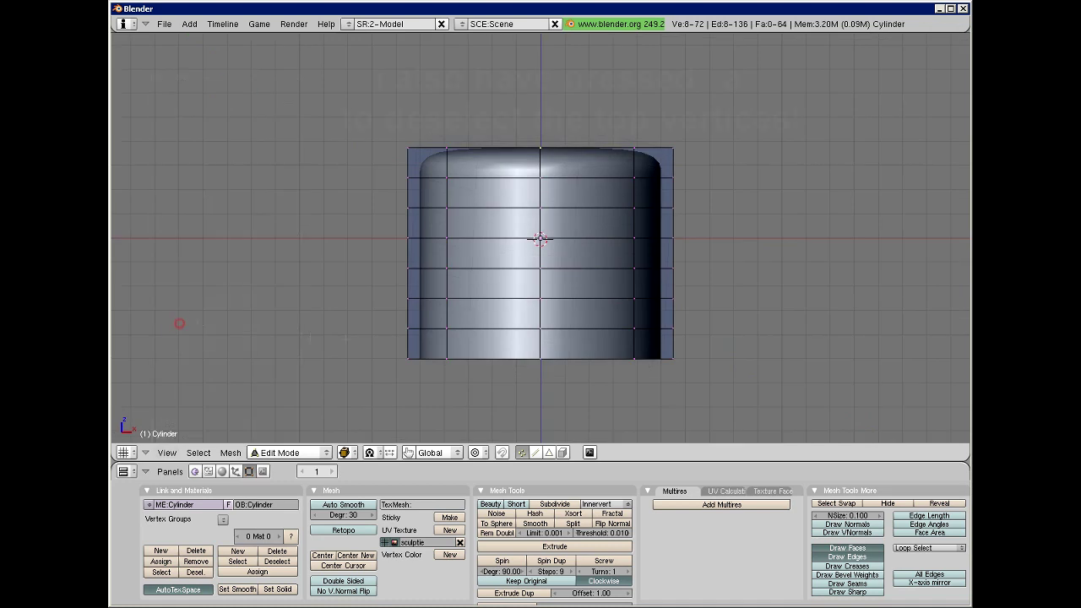
pyautogui.moveTo(361, 346); pyautogui.dragTo(718, 381)
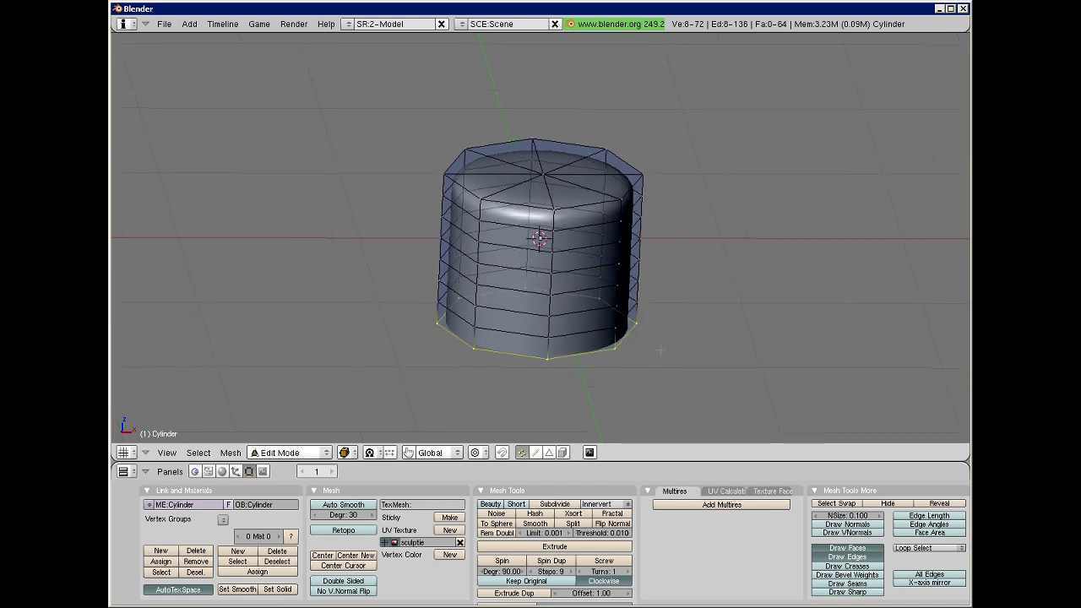
# Step: Scale the bottom ring outward about 1.56 times and raise it slightly along Z
pyautogui.press('s')
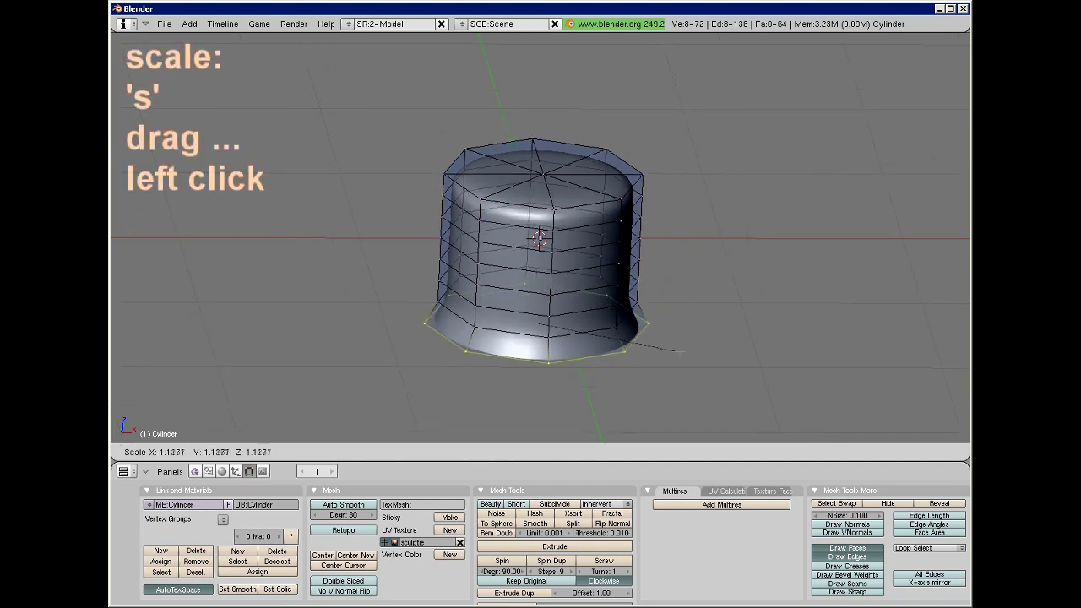
pyautogui.click(731, 352)
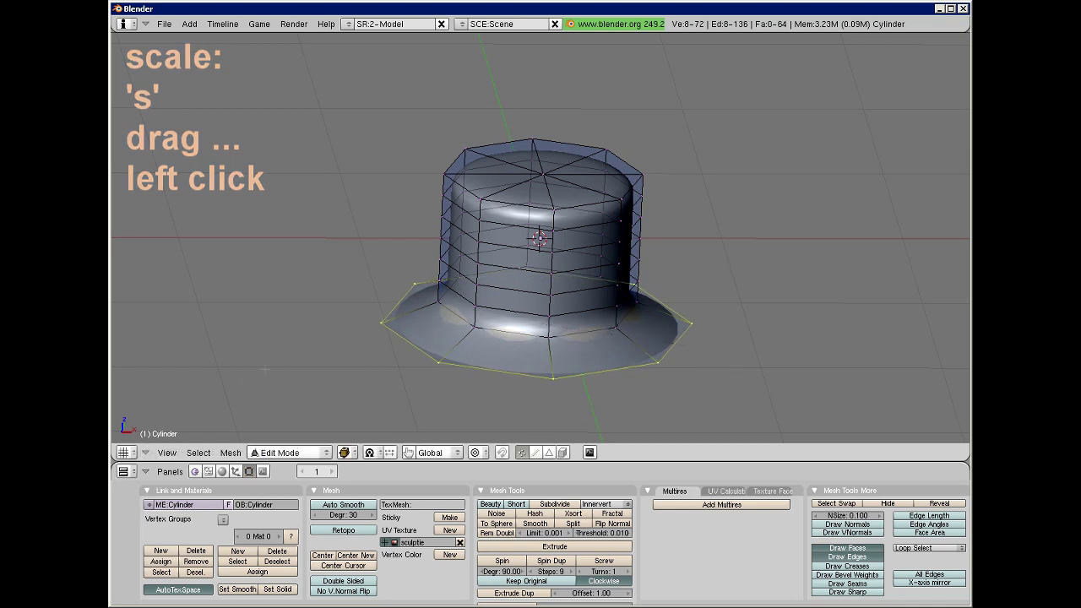
pyautogui.click(167, 453)
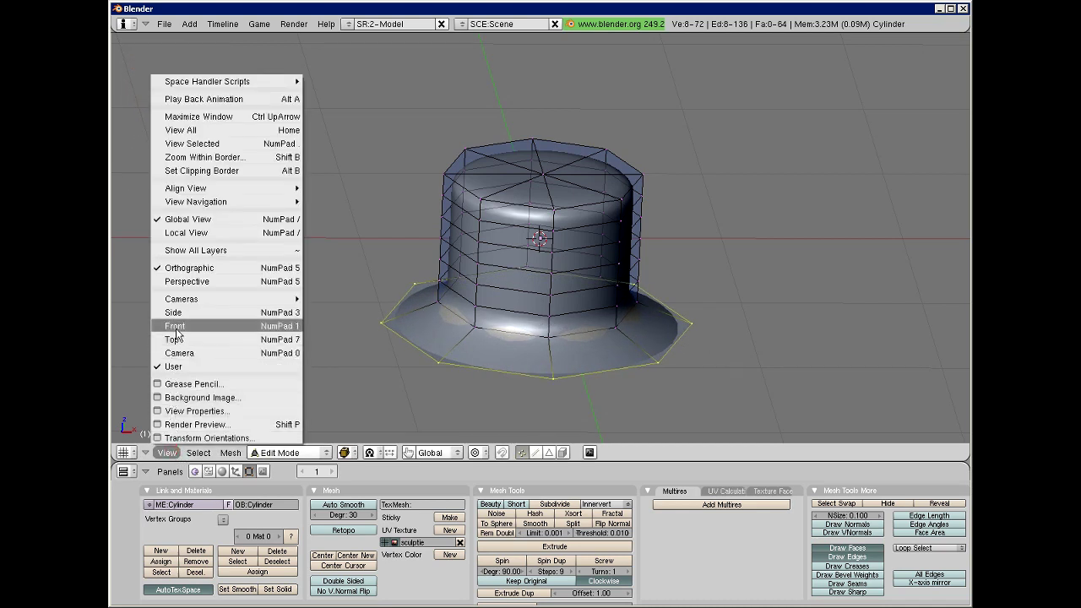
pyautogui.click(174, 327)
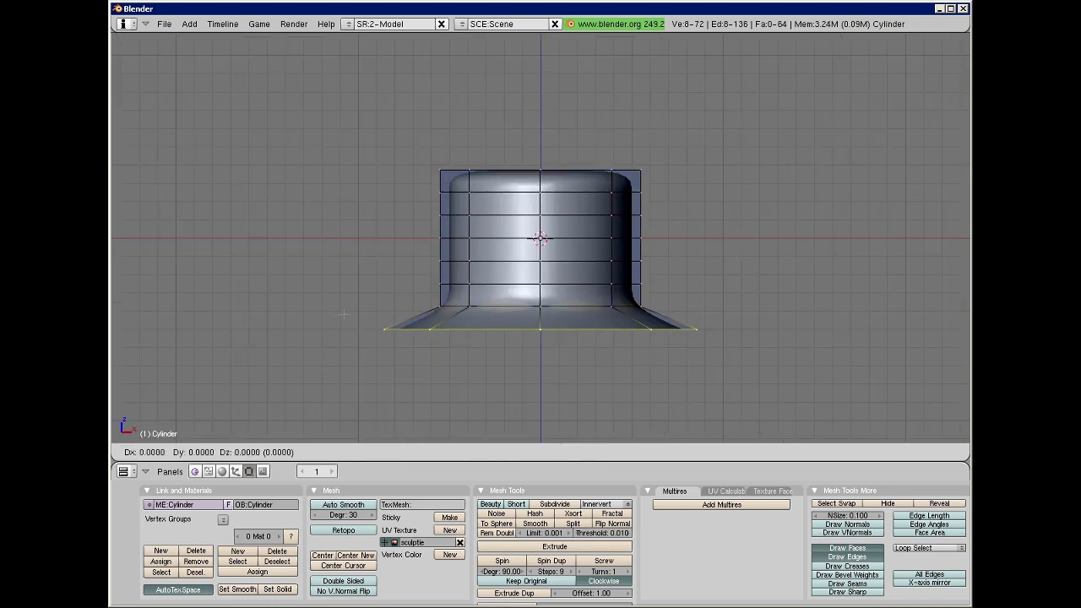
pyautogui.press('z')
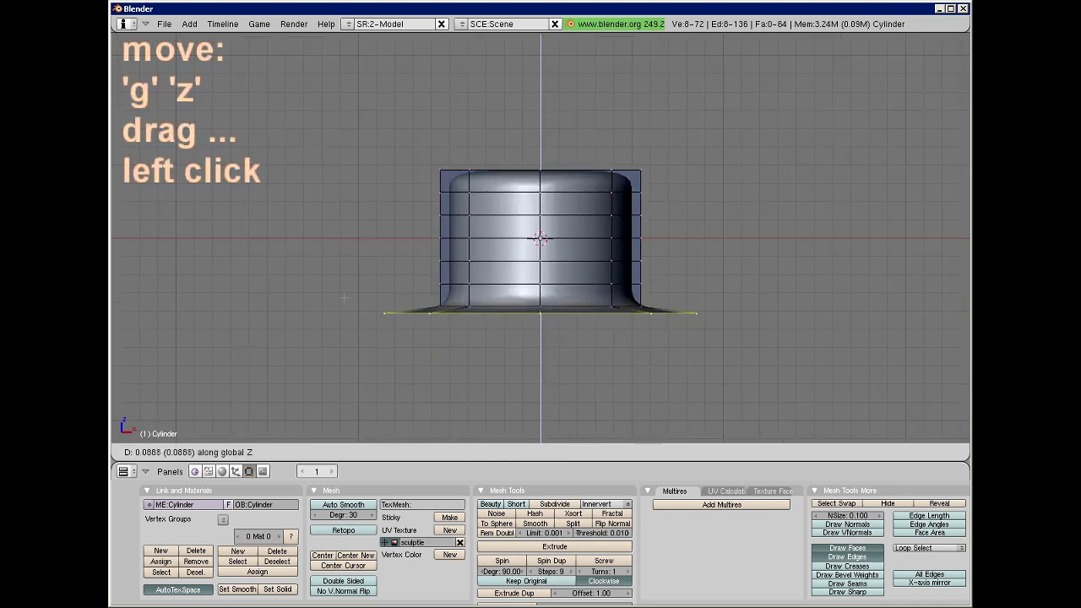
pyautogui.click(344, 291)
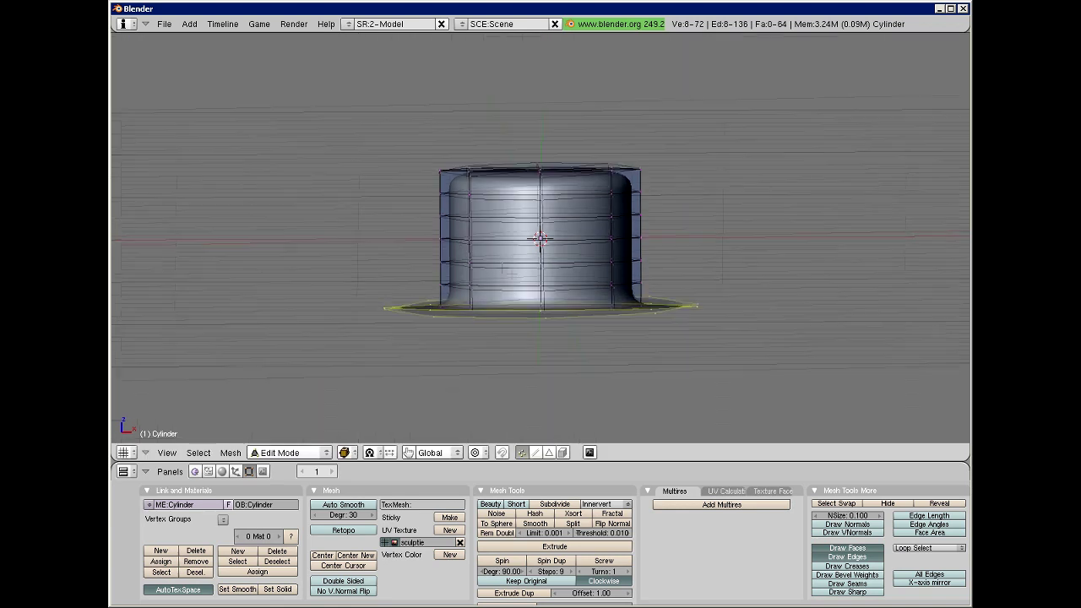
pyautogui.moveTo(541, 236); pyautogui.dragTo(672, 281, button='middle')
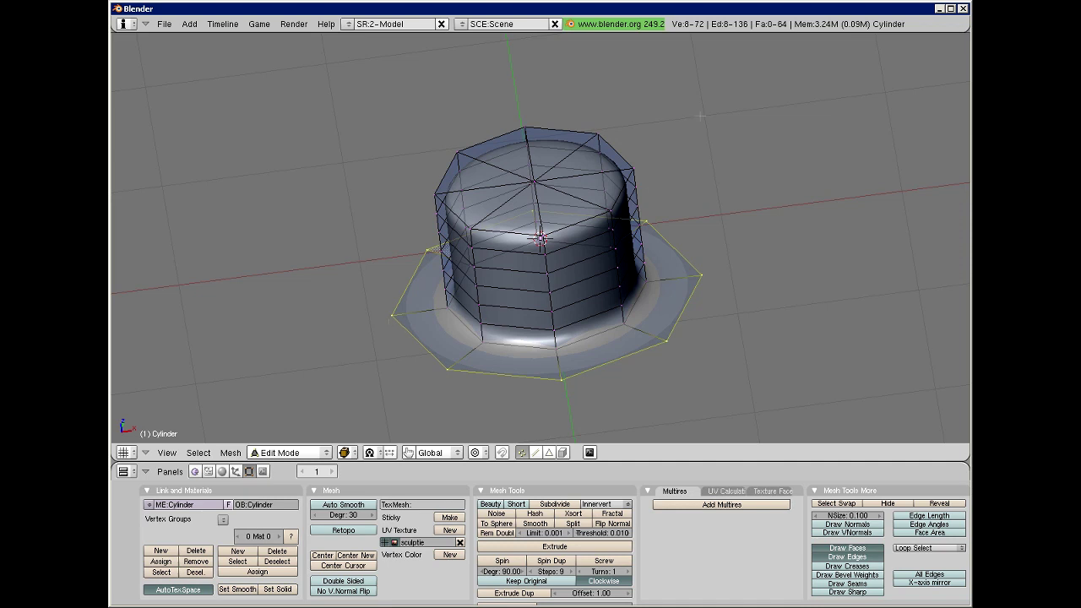
# Step: Split the 3D view vertically into two side-by-side viewports
pyautogui.rightClick(707, 35)
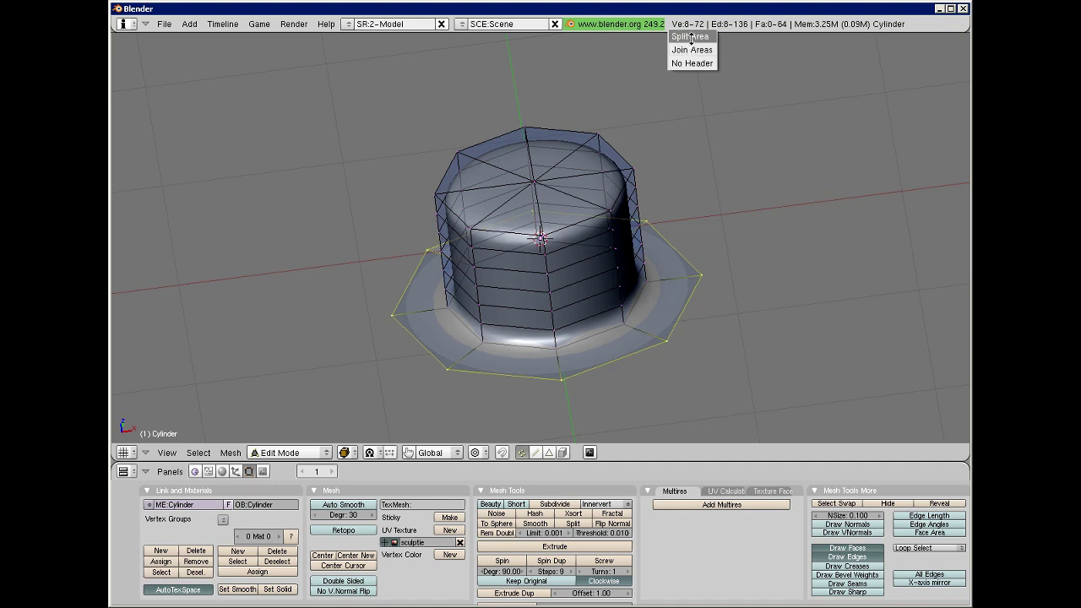
pyautogui.click(690, 36)
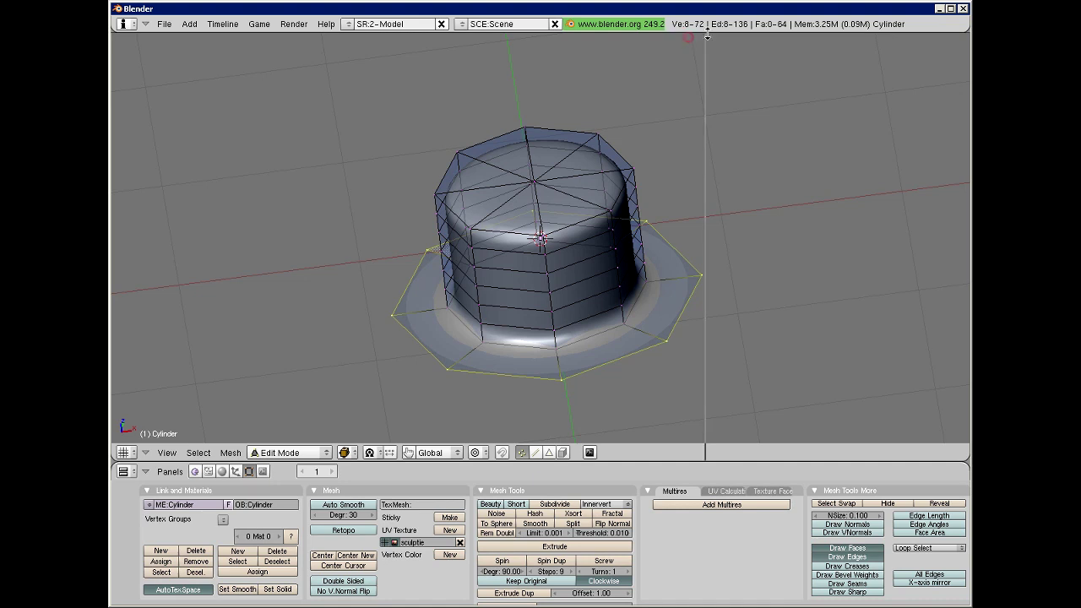
pyautogui.click(639, 66)
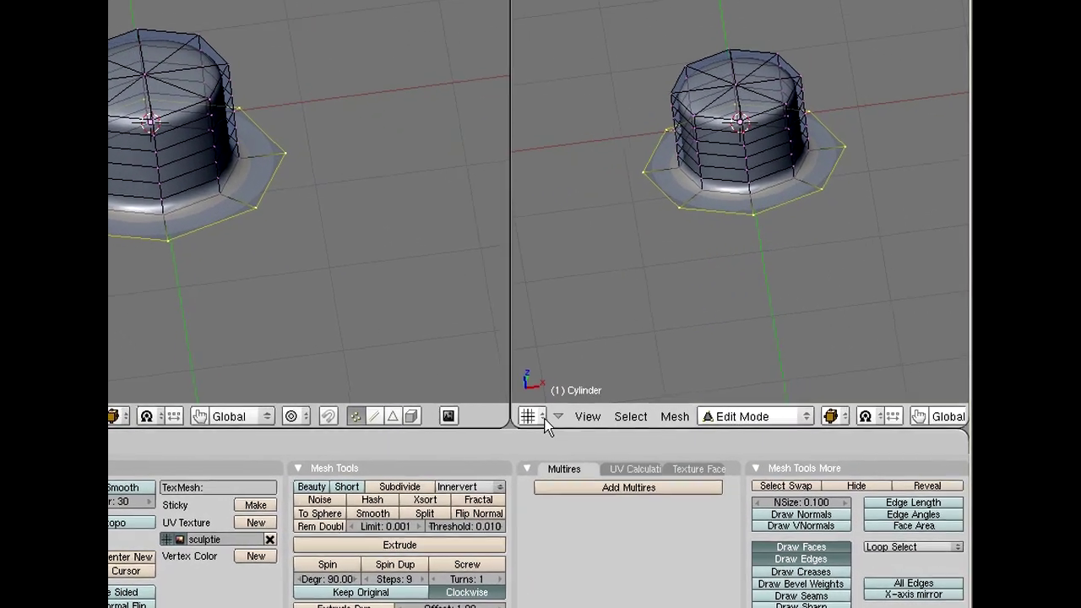
# Step: Turn the right viewport into a UV/Image Editor and zoom in on the black Cylinder image
pyautogui.click(542, 423)
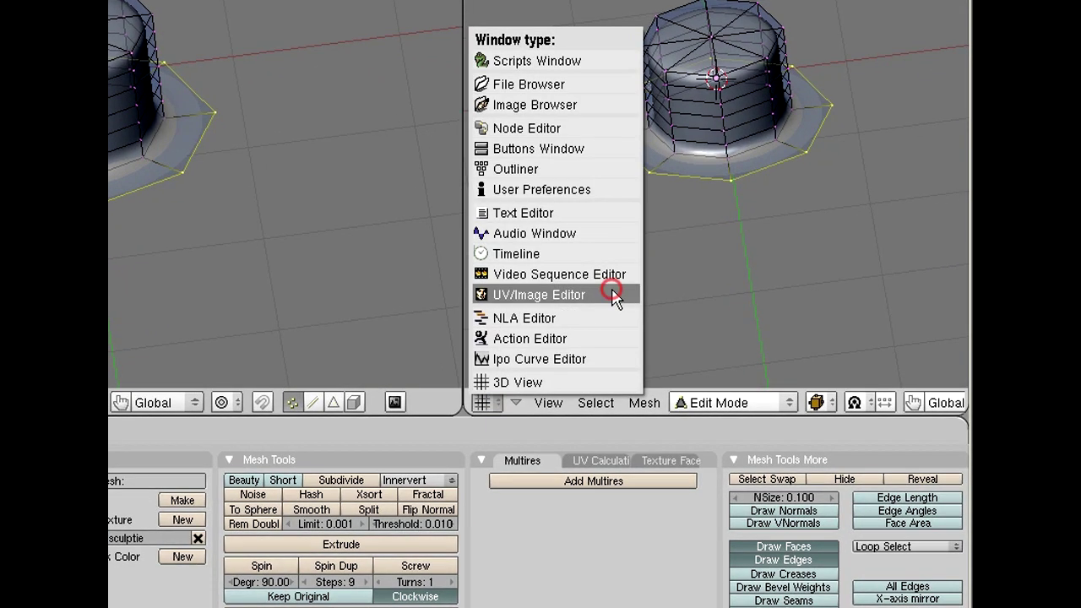
pyautogui.click(611, 294)
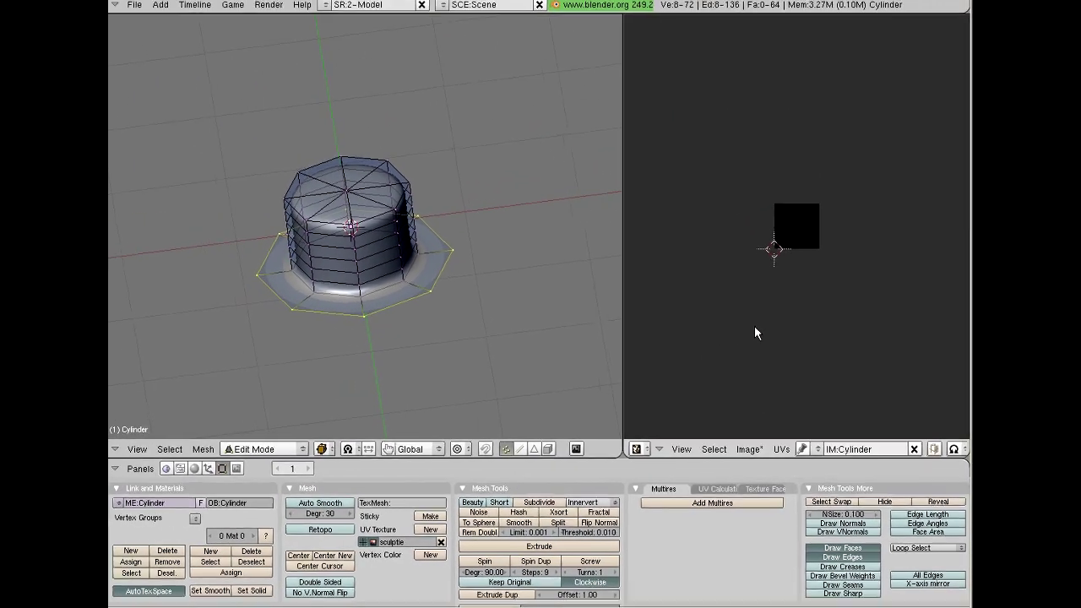
pyautogui.scroll(3, 783, 309)
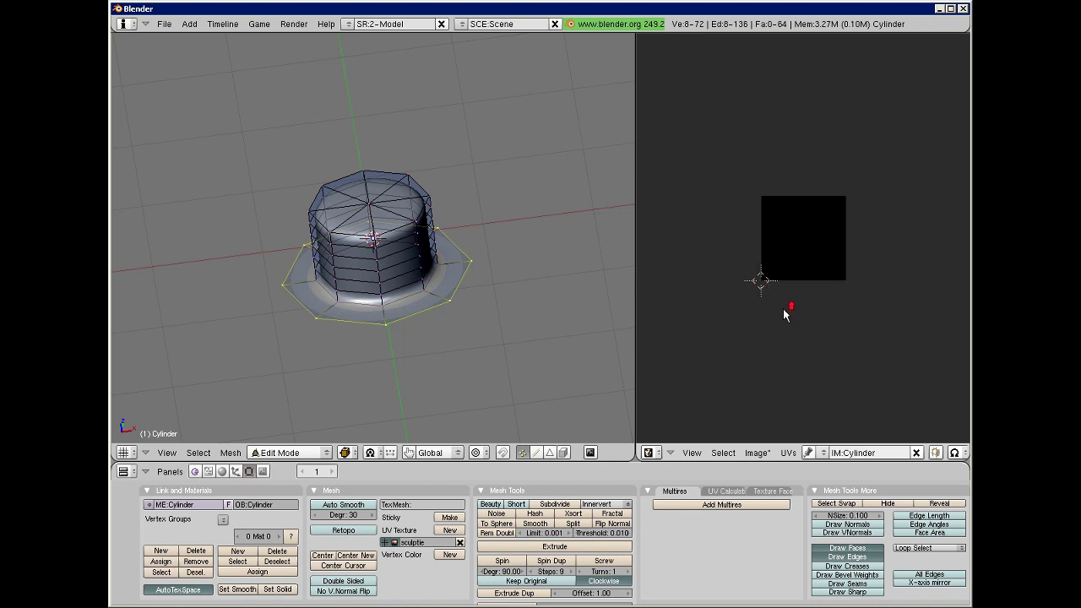
pyautogui.scroll(5, 783, 314)
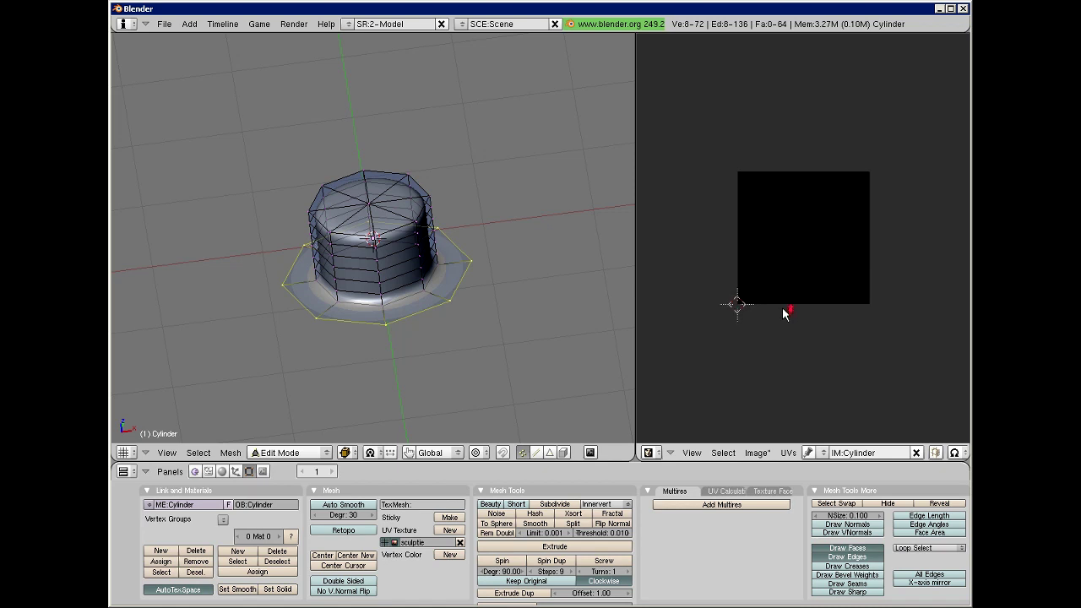
pyautogui.scroll(-2, 780, 306)
pyautogui.scroll(1, 778, 300)
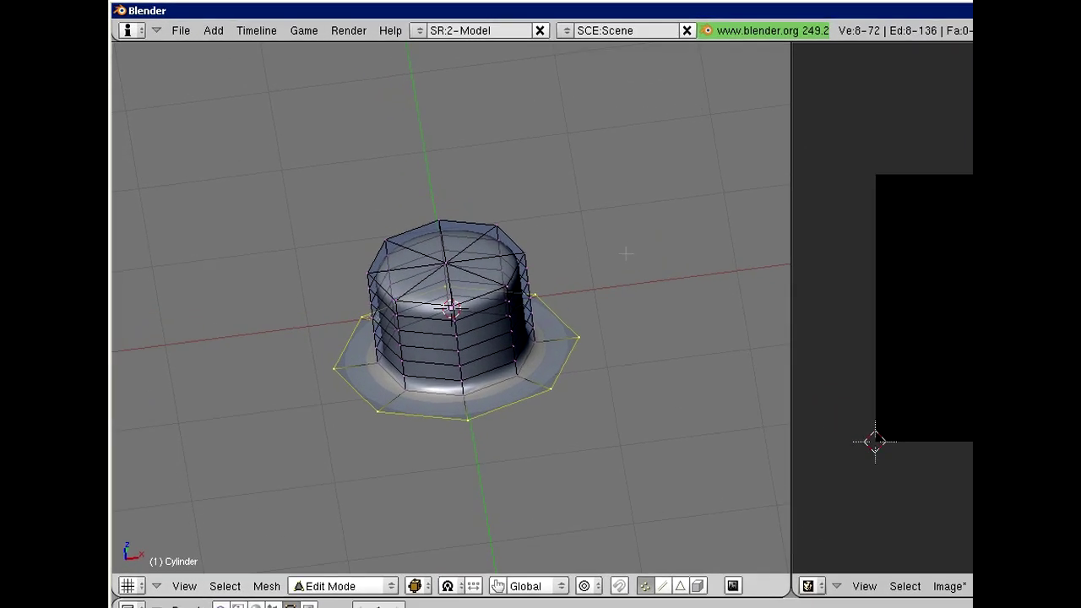
# Step: Return the hat to Object Mode and bake it into the Cylinder image with Primstar's Bake Sculpt Meshes
pyautogui.click(386, 585)
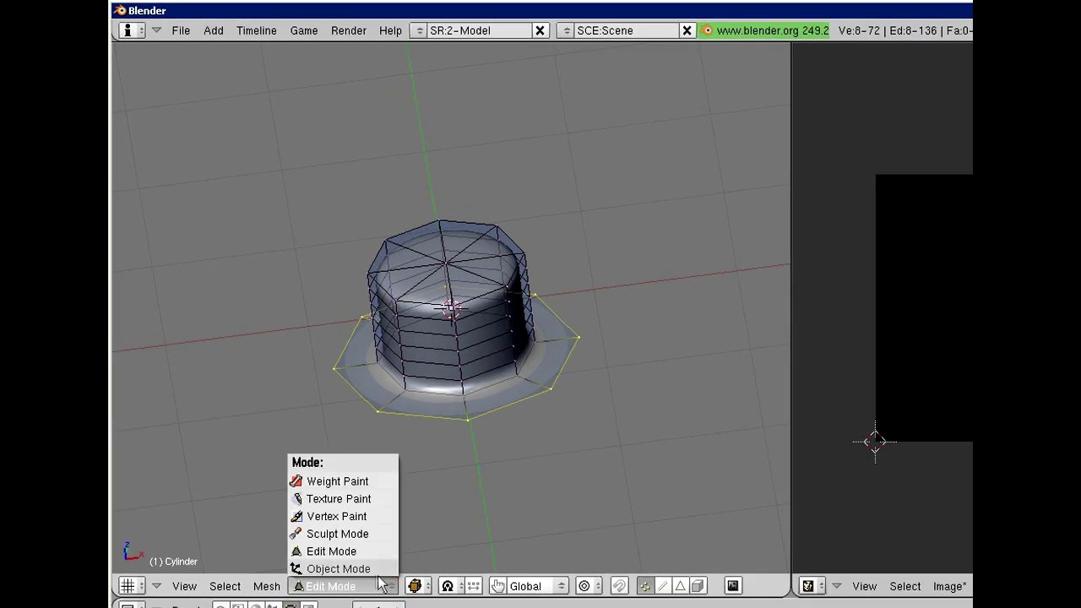
pyautogui.click(386, 571)
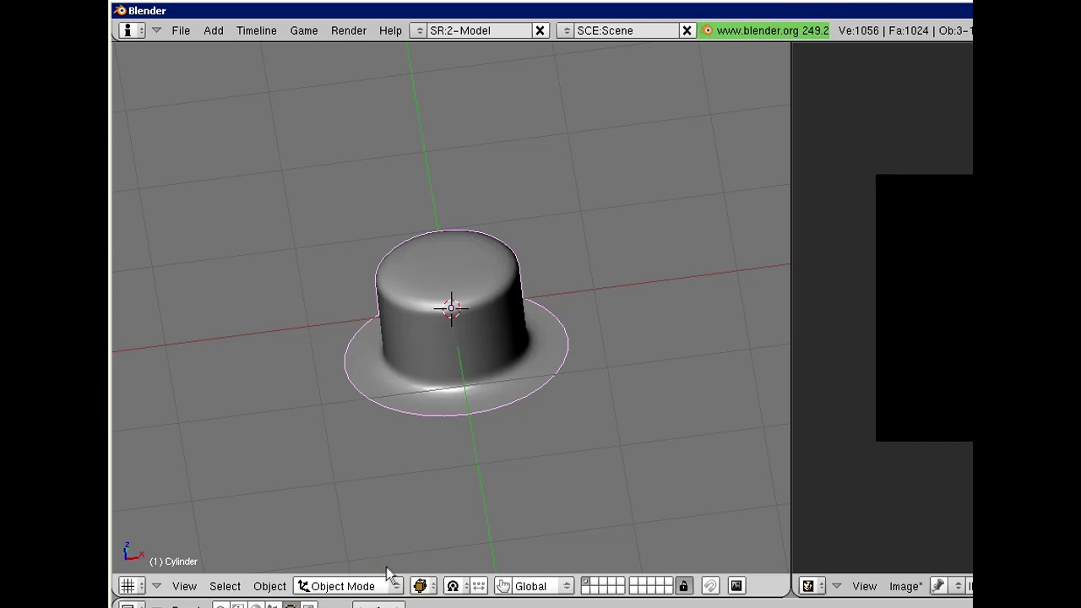
pyautogui.click(347, 30)
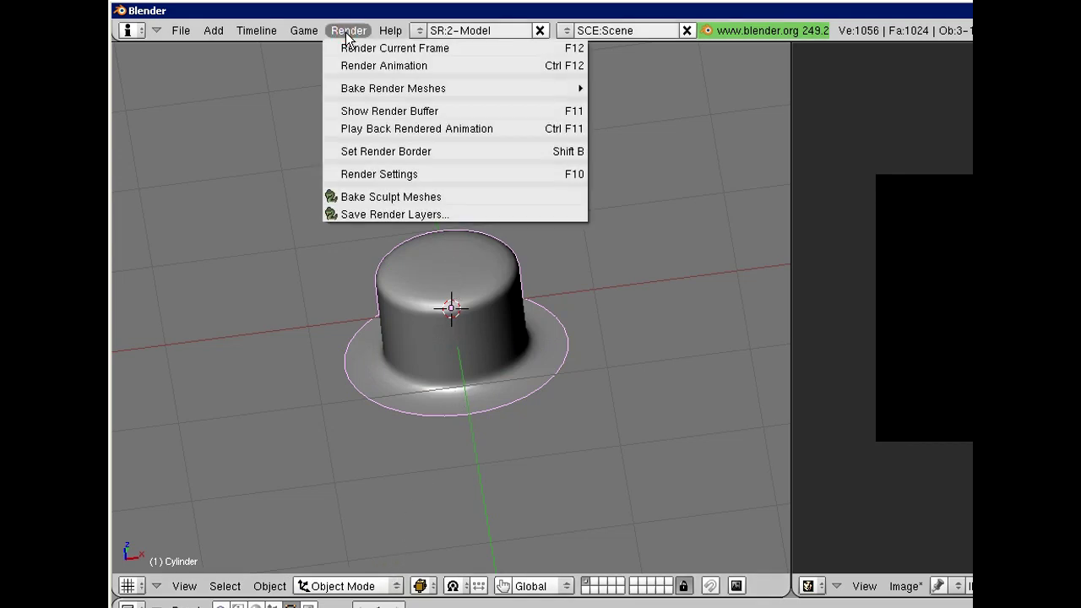
pyautogui.click(477, 197)
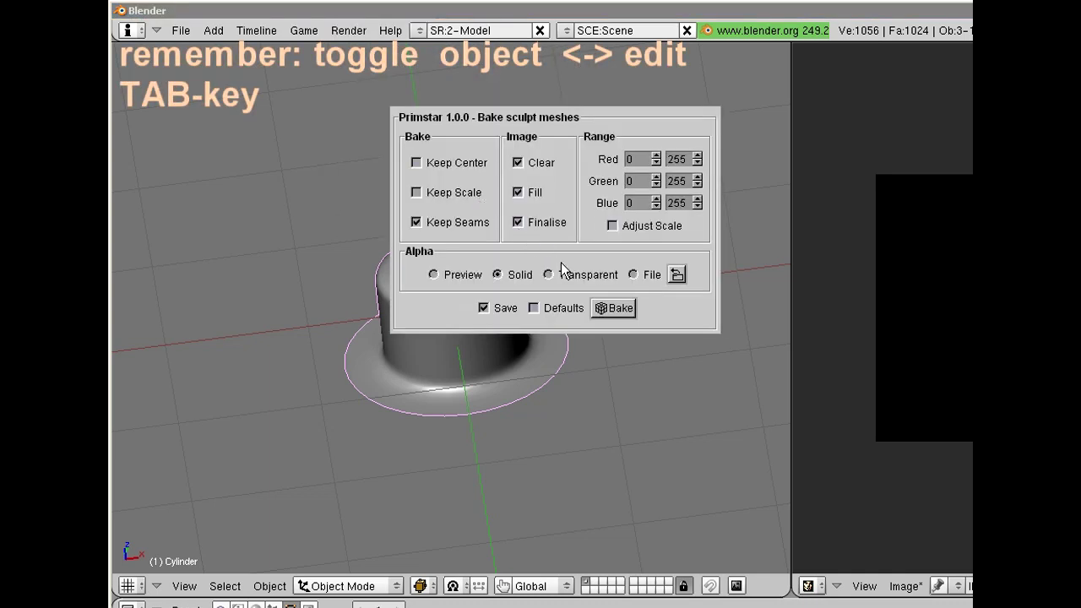
pyautogui.click(615, 308)
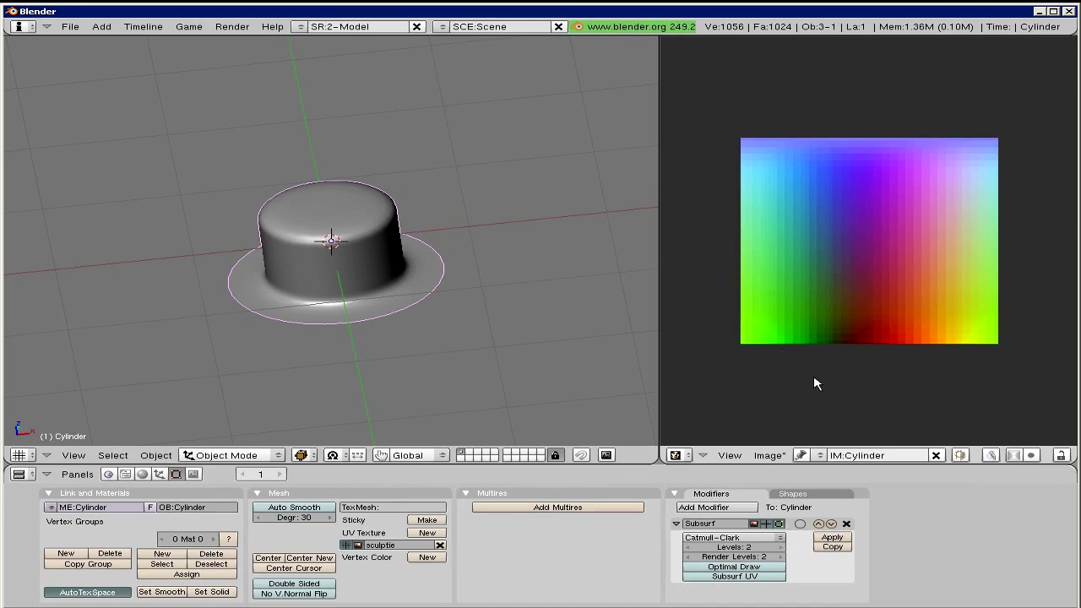
pyautogui.scroll(1, 815, 384)
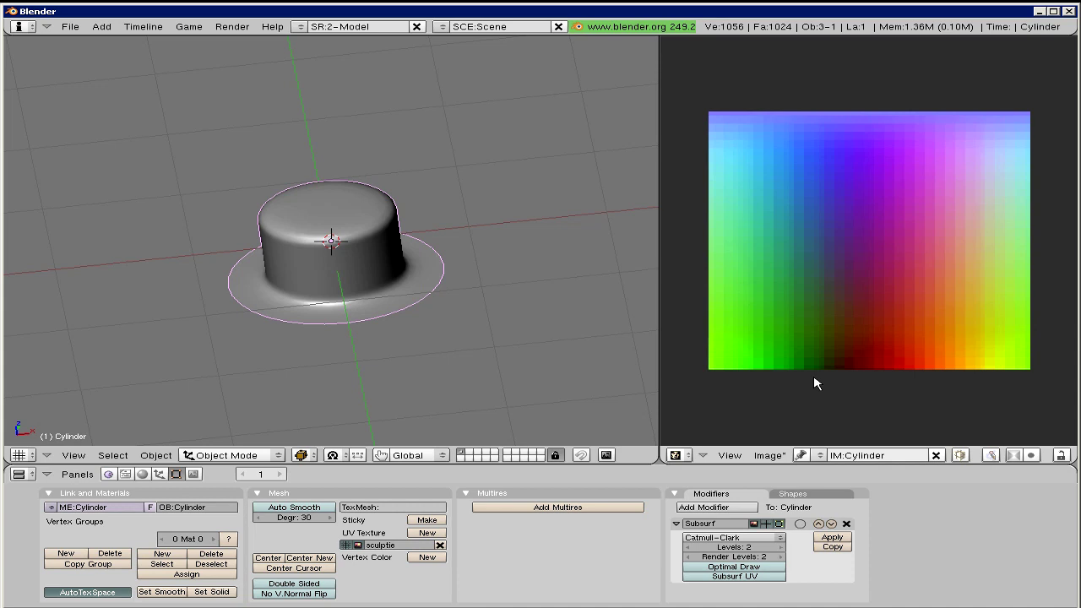
# Step: Save the baked sculpt map as the Targa image top_hat in g:\blender
pyautogui.click(769, 456)
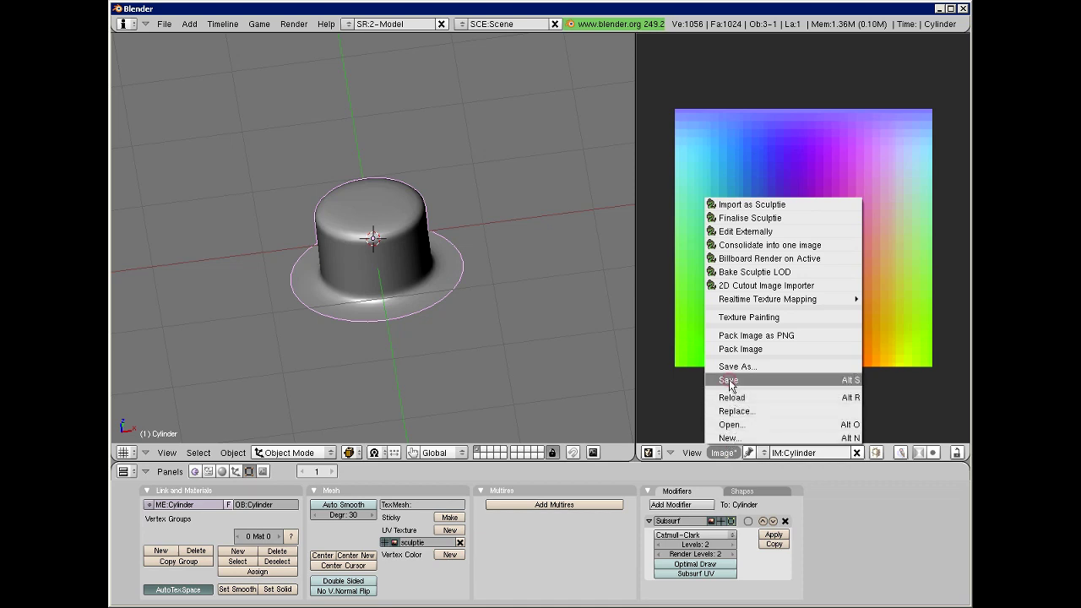
pyautogui.click(730, 381)
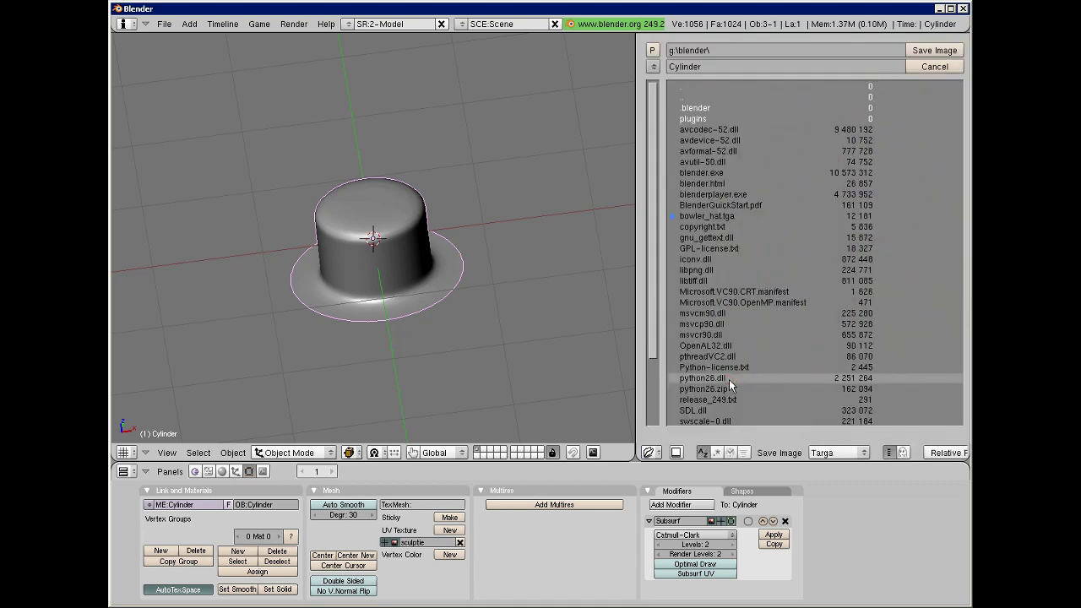
pyautogui.click(698, 66)
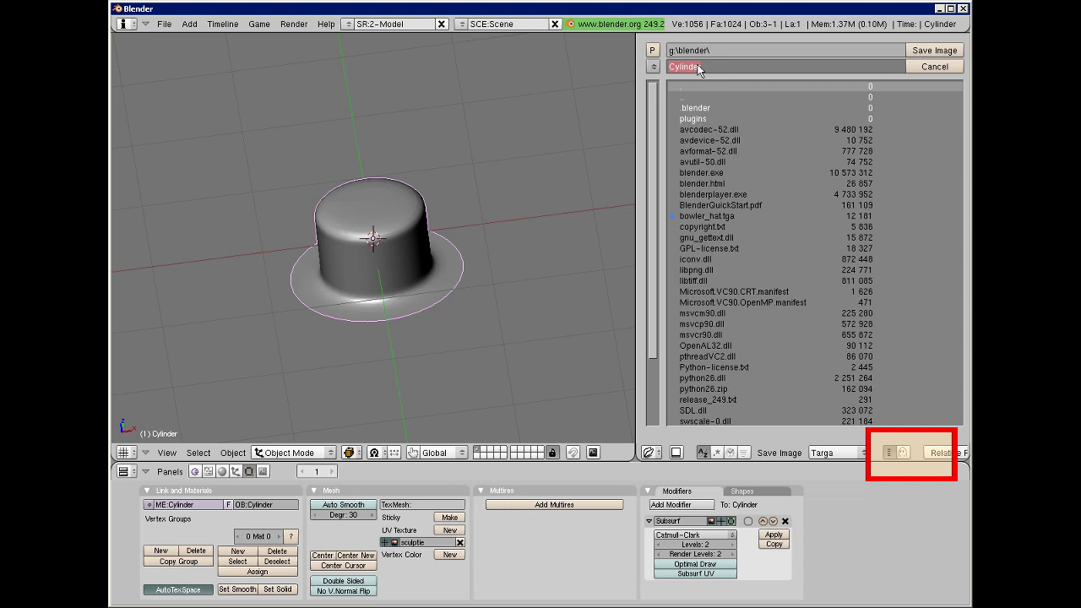
pyautogui.press('BackSpace')
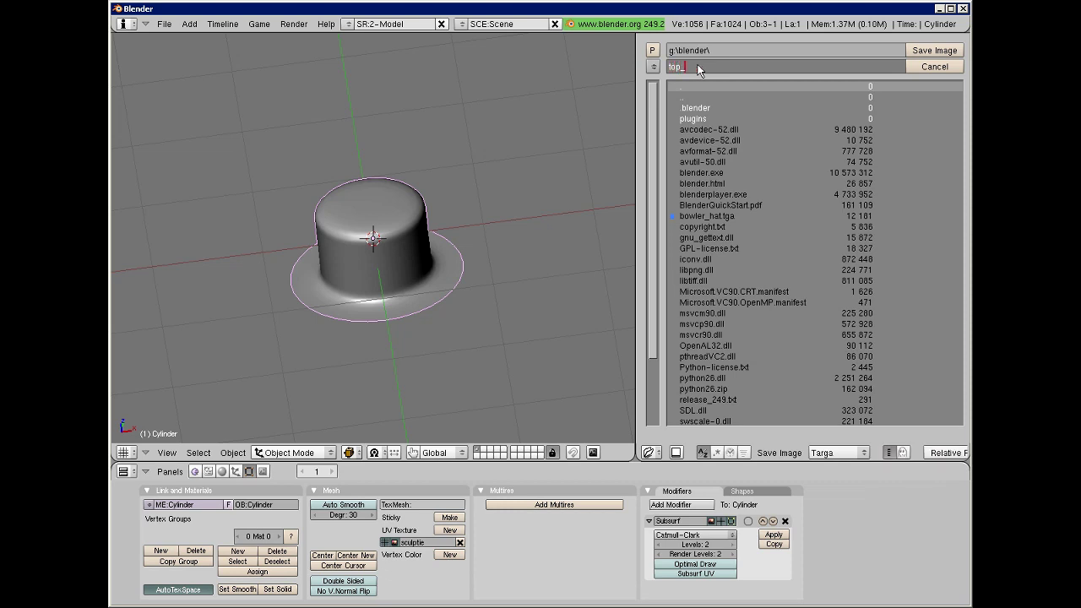
pyautogui.write('top_hat')
pyautogui.click(934, 50)
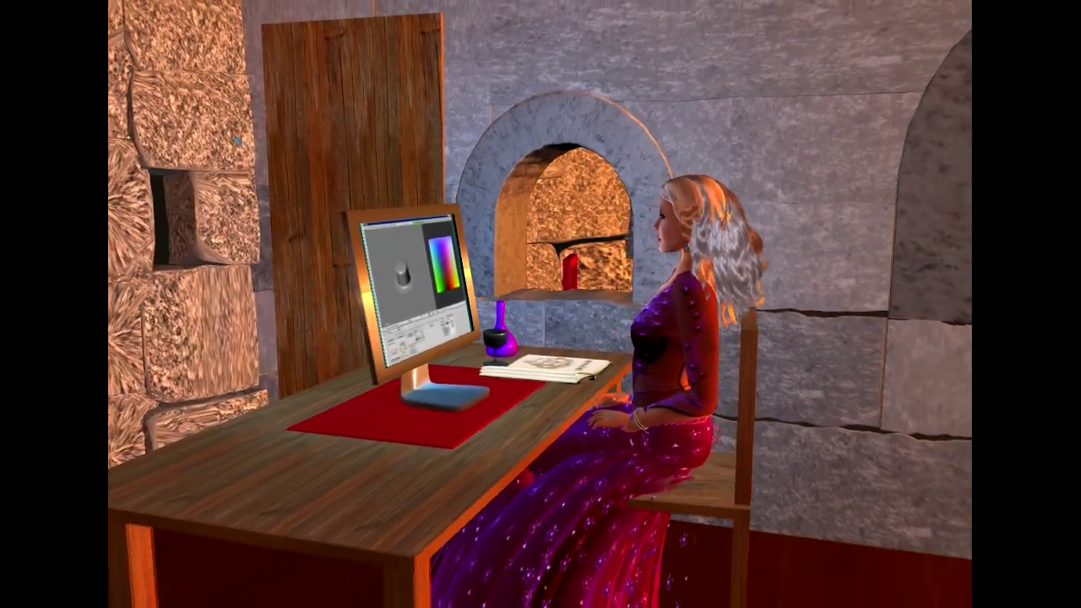
# Step: Upload top_hat for L$10 with a Sculpted Prim preview and dismiss the payment notice
pyautogui.click(130, 2)
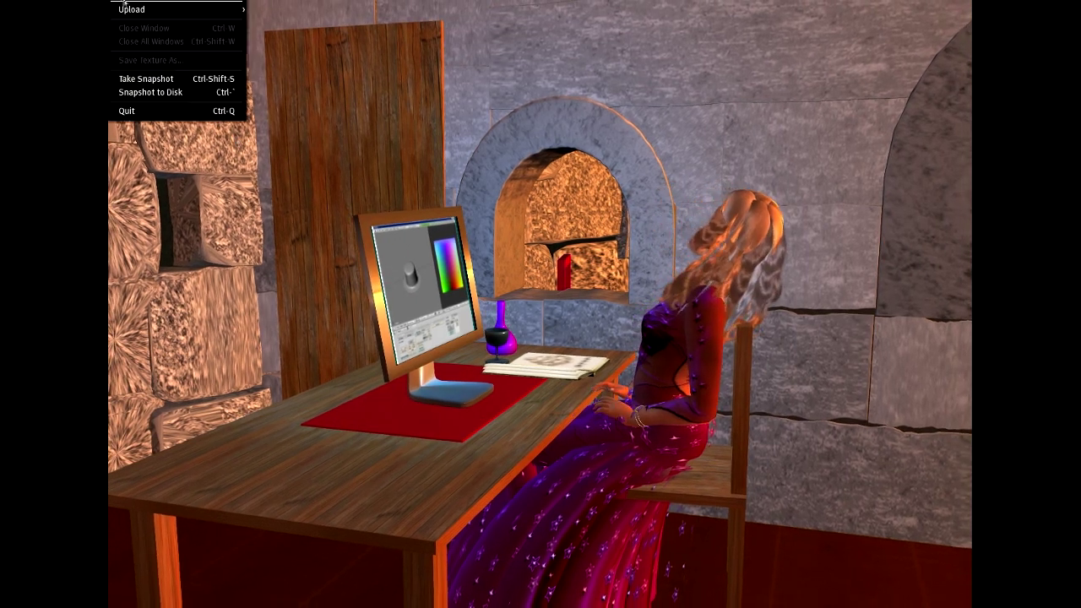
pyautogui.moveTo(211, 12)
pyautogui.click(271, 13)
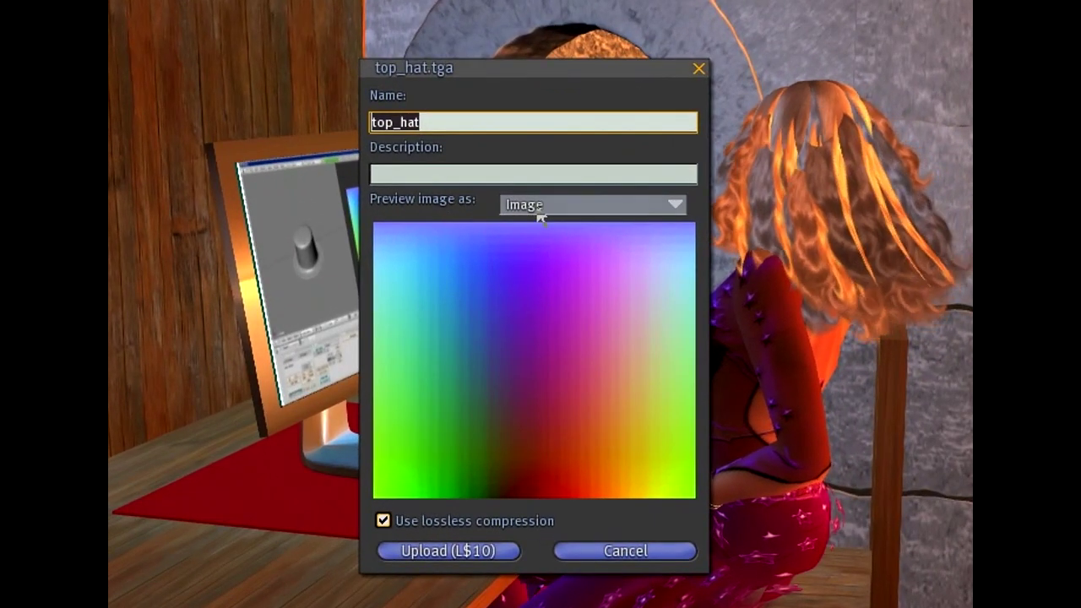
pyautogui.click(547, 247)
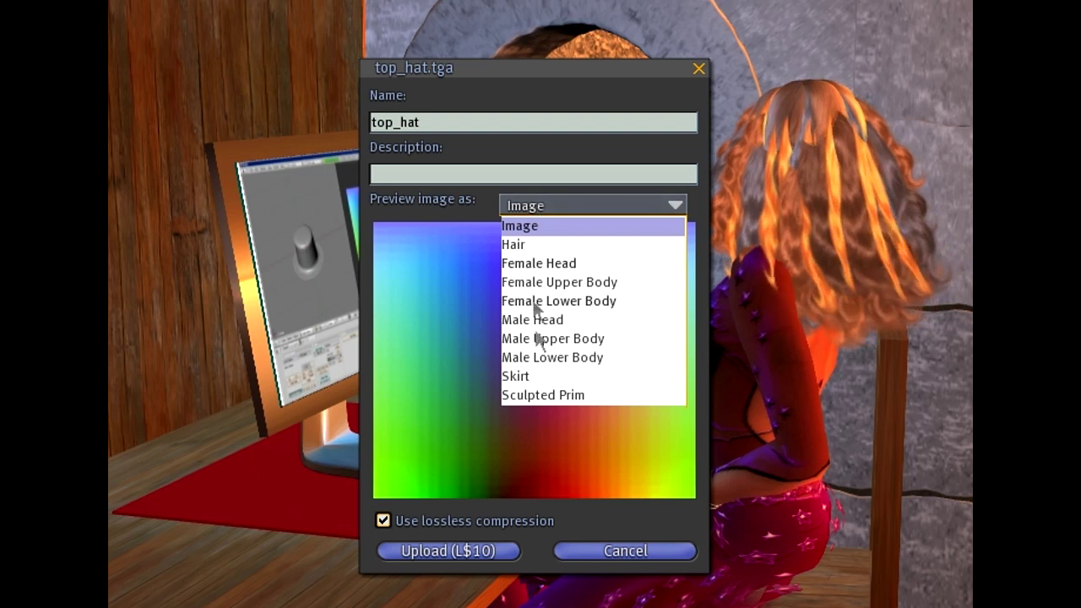
pyautogui.click(545, 396)
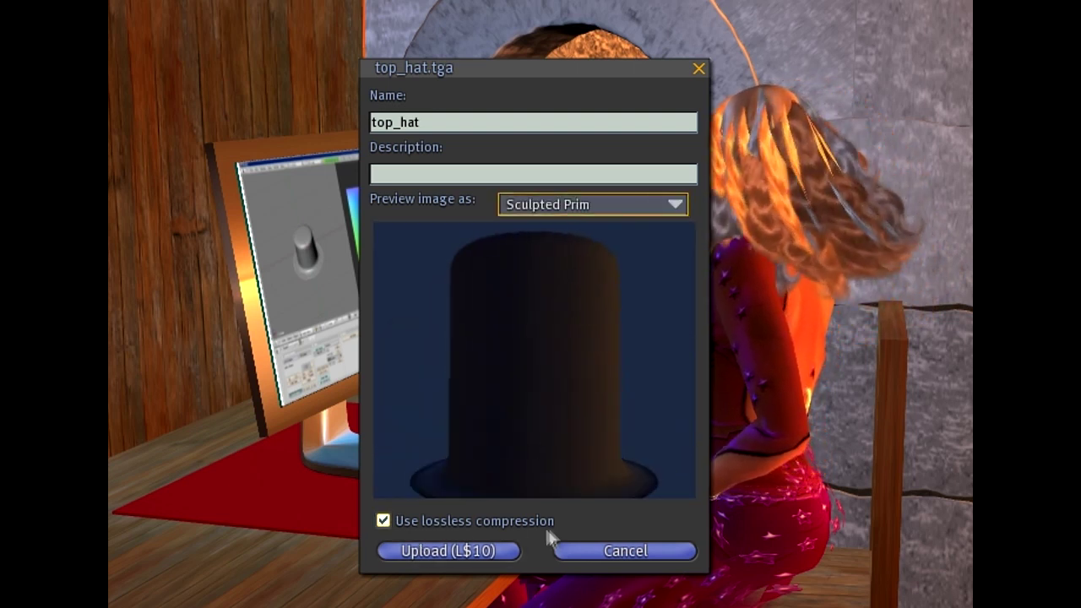
pyautogui.click(453, 554)
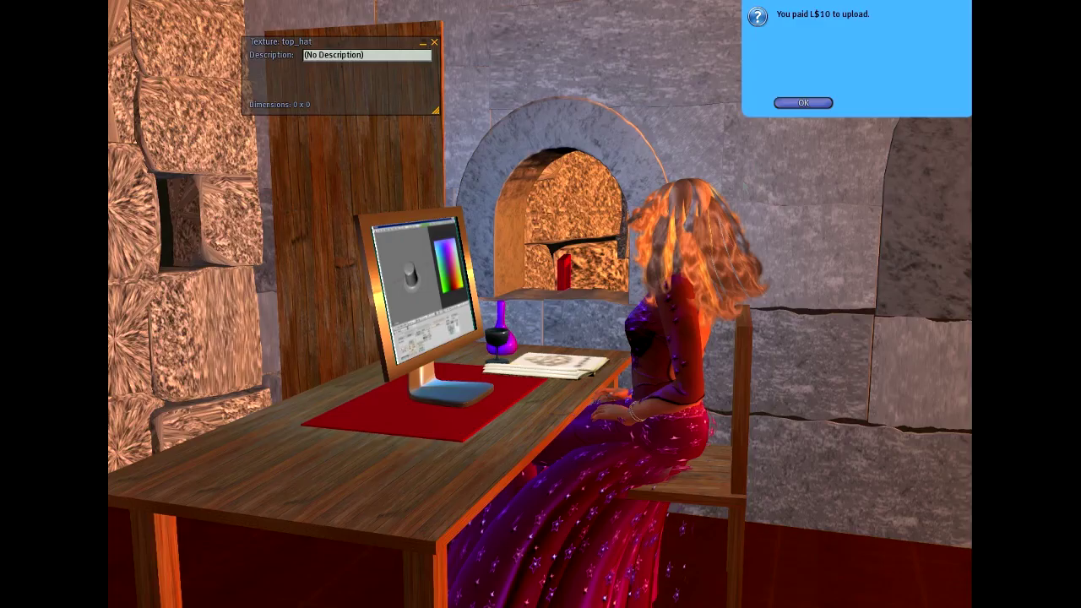
pyautogui.click(800, 104)
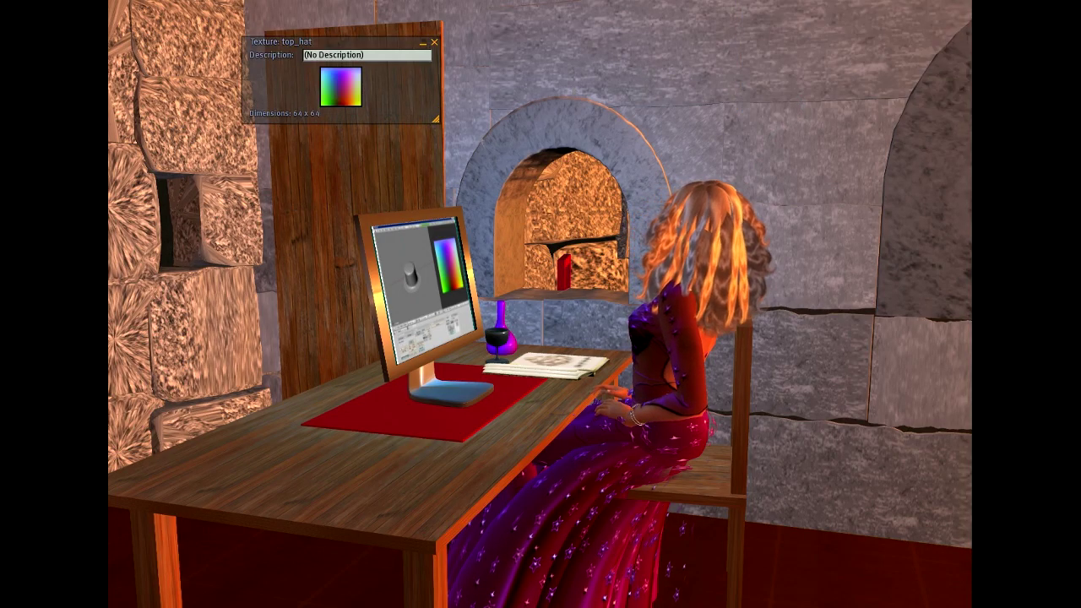
# Step: Rez a new box on the desk and change its building block type to Sculpted
pyautogui.rightClick(327, 475)
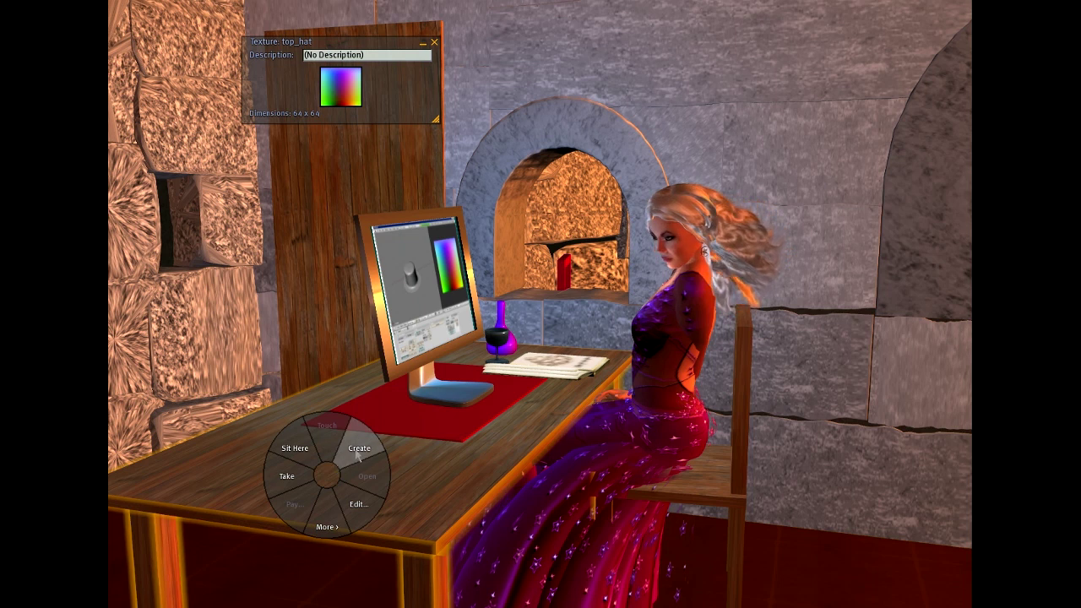
pyautogui.click(358, 449)
pyautogui.click(374, 476)
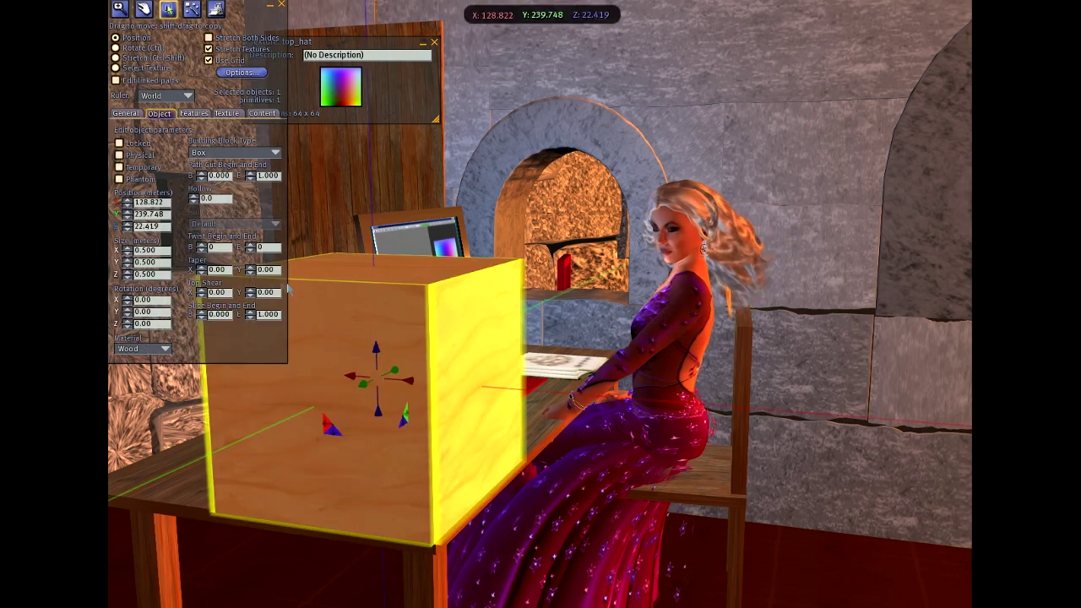
pyautogui.click(235, 152)
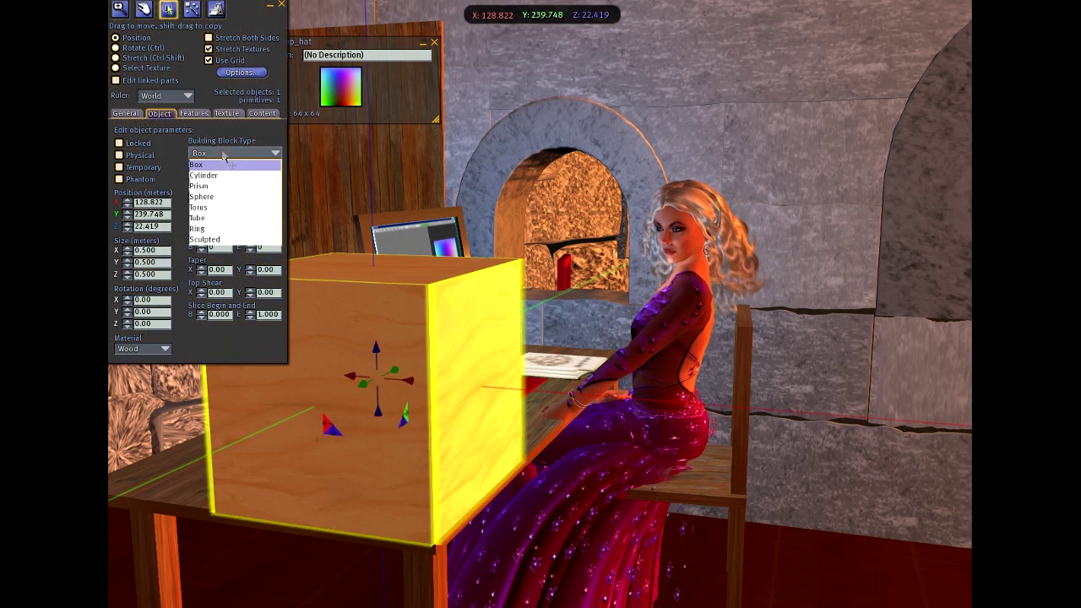
pyautogui.click(215, 240)
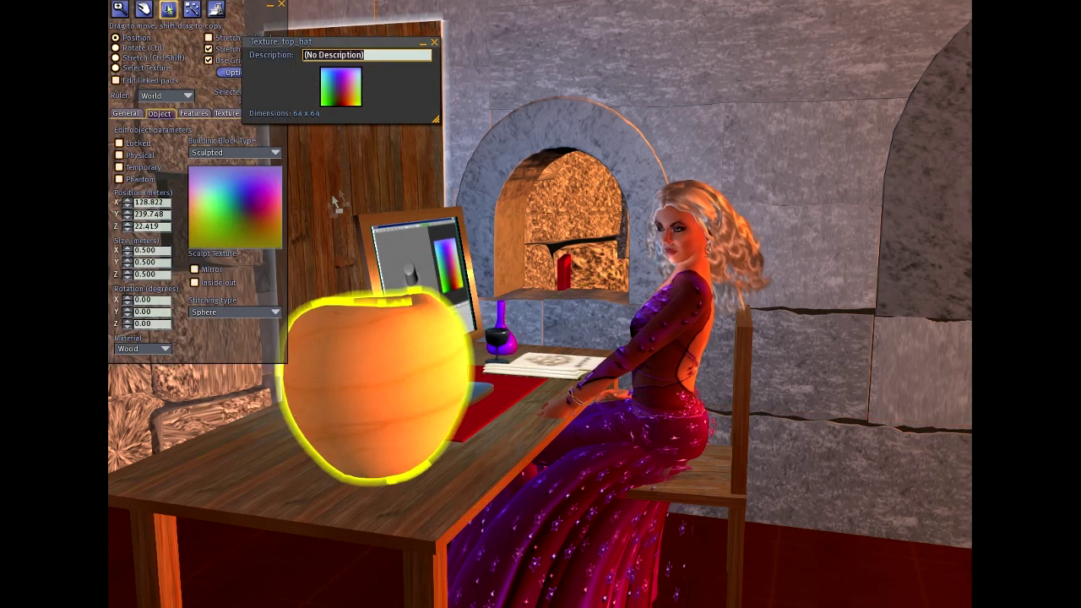
# Step: Apply the top_hat sculpt texture, set Stitching to Cylinder, and make the hat shorter
pyautogui.moveTo(341, 87); pyautogui.dragTo(234, 207)
pyautogui.keyDown('alt'); pyautogui.moveTo(240, 326); pyautogui.dragTo(358, 335); pyautogui.keyUp('alt')
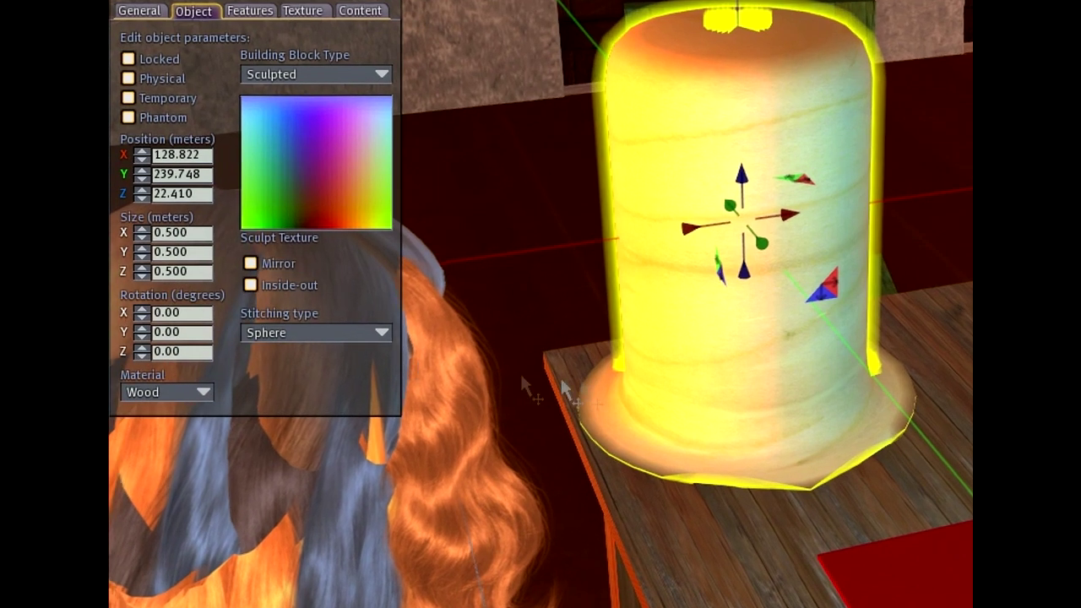
pyautogui.click(380, 334)
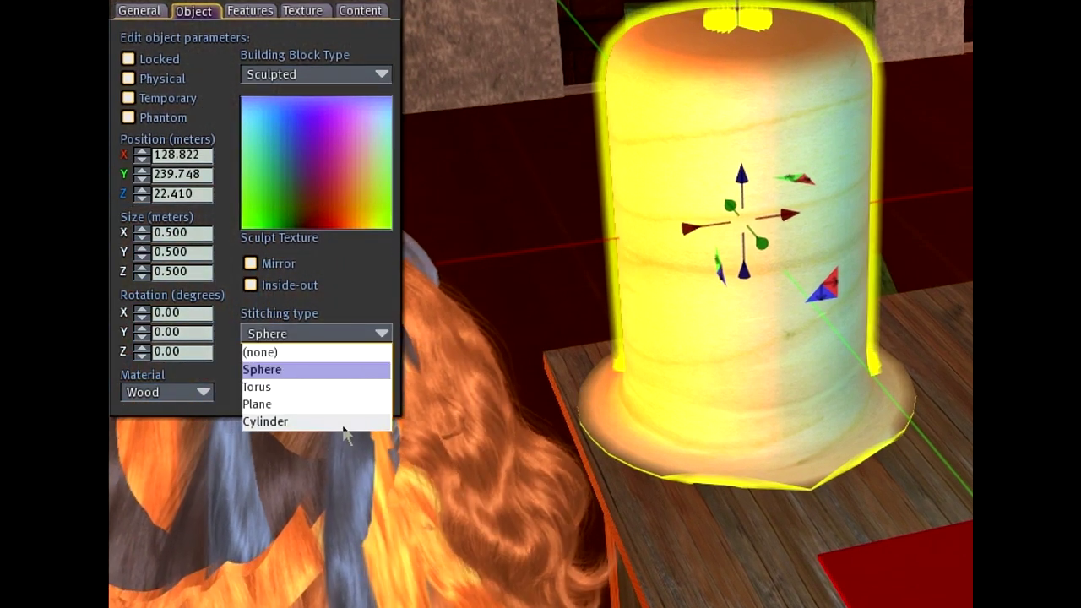
pyautogui.click(343, 424)
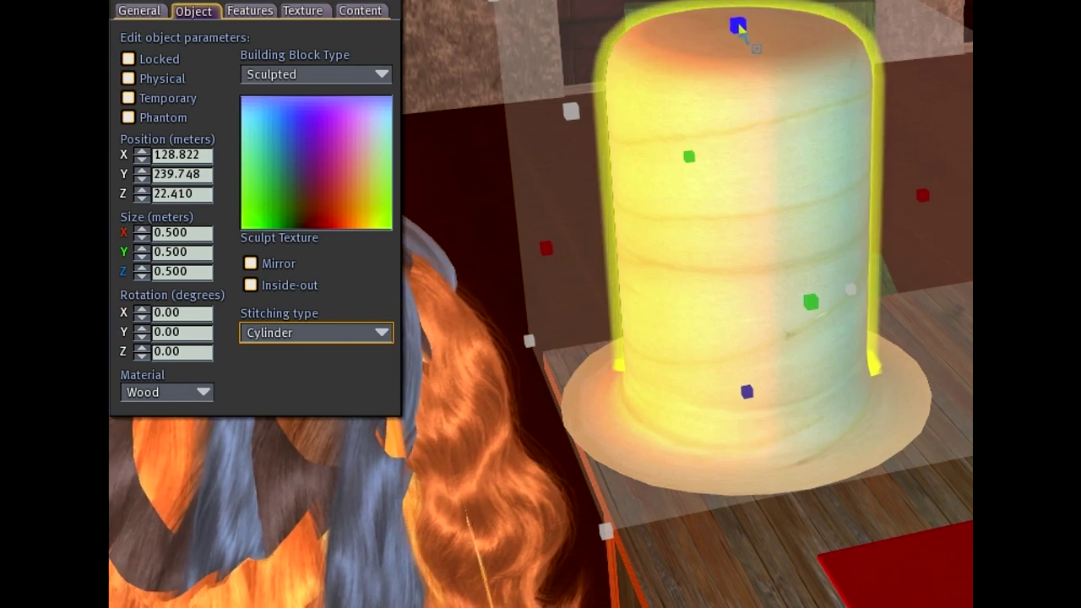
pyautogui.keyDown('ctrl'); pyautogui.keyDown('shift'); pyautogui.moveTo(738, 25); pyautogui.dragTo(741, 215); pyautogui.keyUp('shift'); pyautogui.keyUp('ctrl')
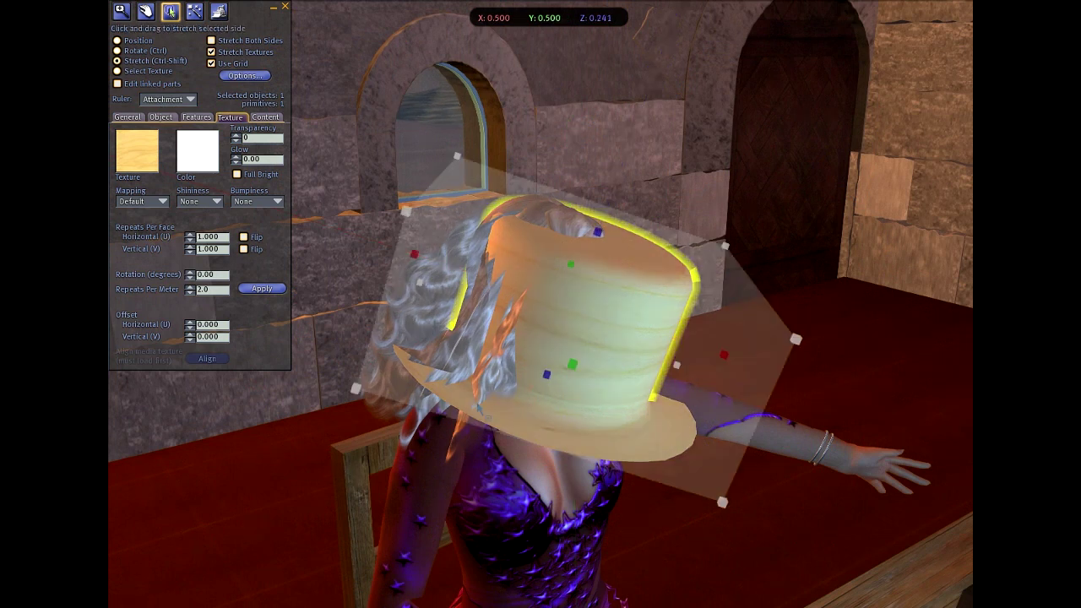
# Step: Shrink the hat, raise it on the head, and give it a Blank texture with darker colour
pyautogui.keyDown('ctrl'); pyautogui.keyDown('shift'); pyautogui.moveTo(723, 505); pyautogui.dragTo(649, 405); pyautogui.keyUp('shift'); pyautogui.keyUp('ctrl')
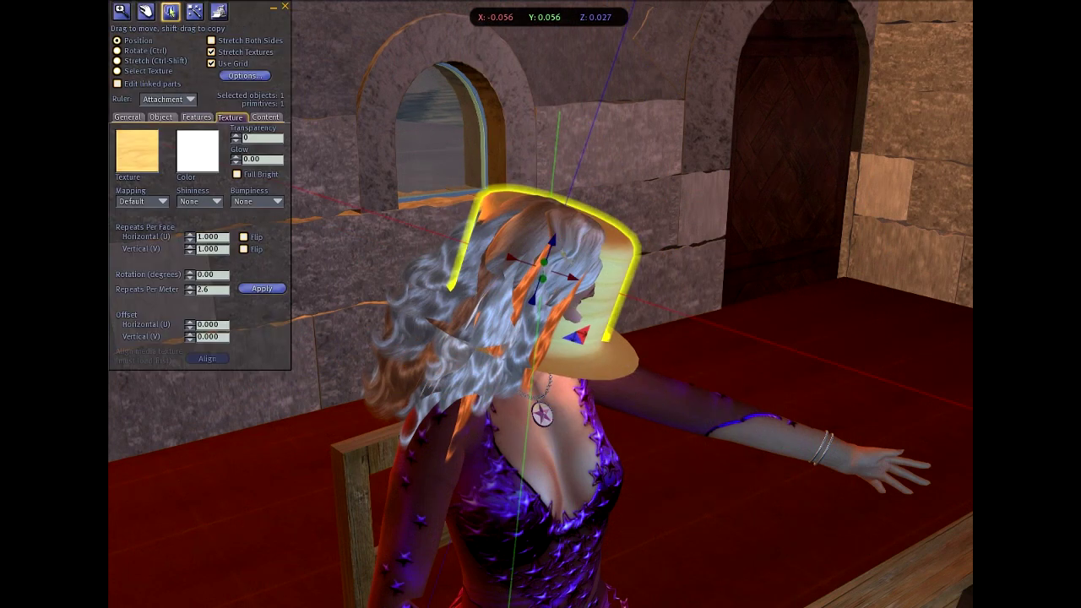
pyautogui.moveTo(552, 240); pyautogui.dragTo(572, 164)
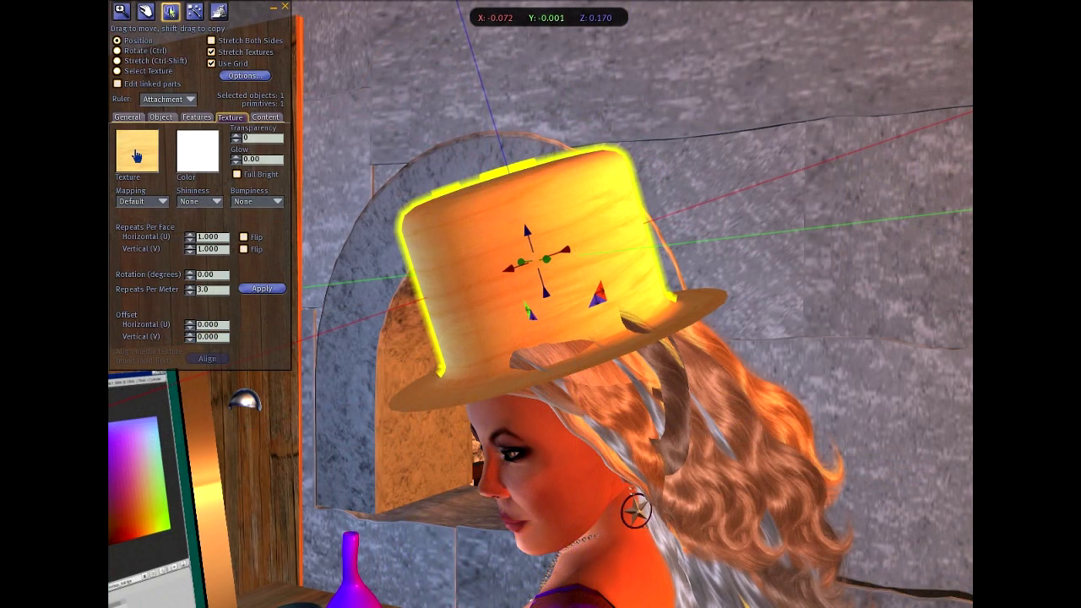
pyautogui.click(137, 152)
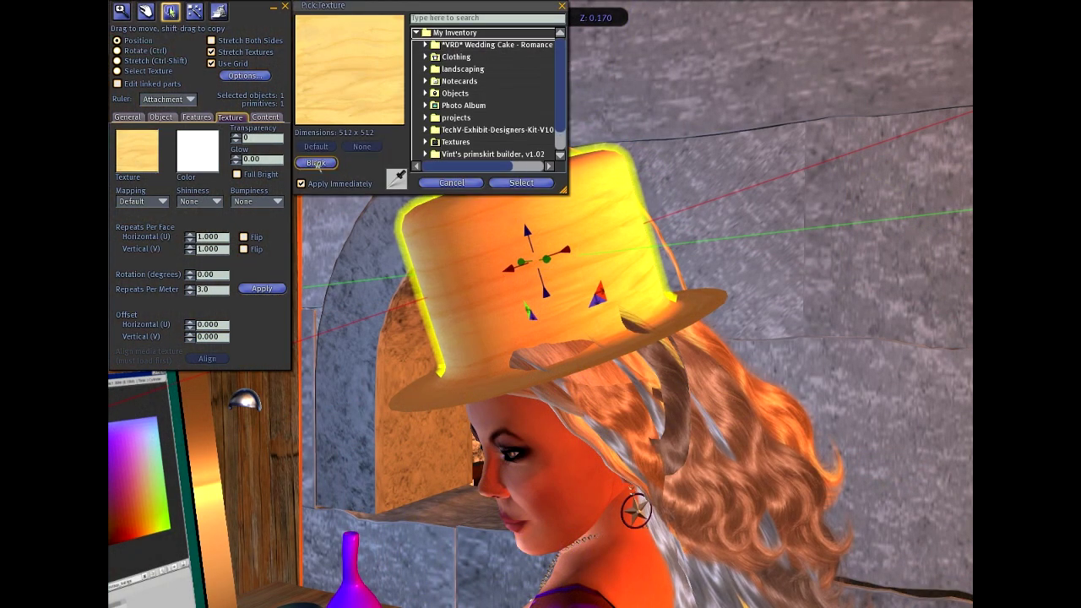
pyautogui.click(317, 164)
pyautogui.click(521, 183)
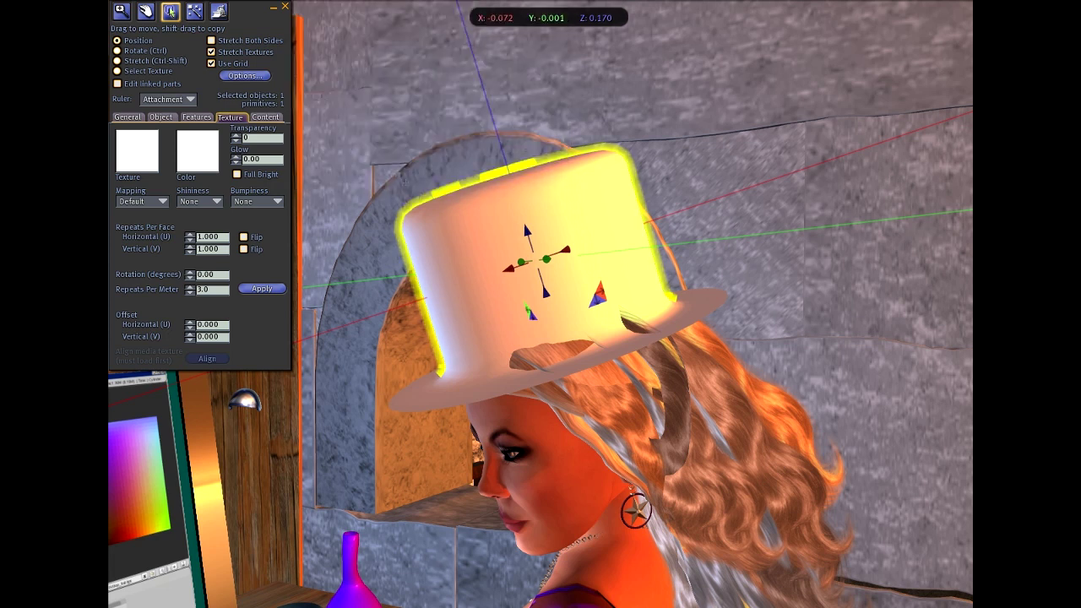
pyautogui.click(196, 152)
pyautogui.moveTo(574, 59); pyautogui.dragTo(576, 144)
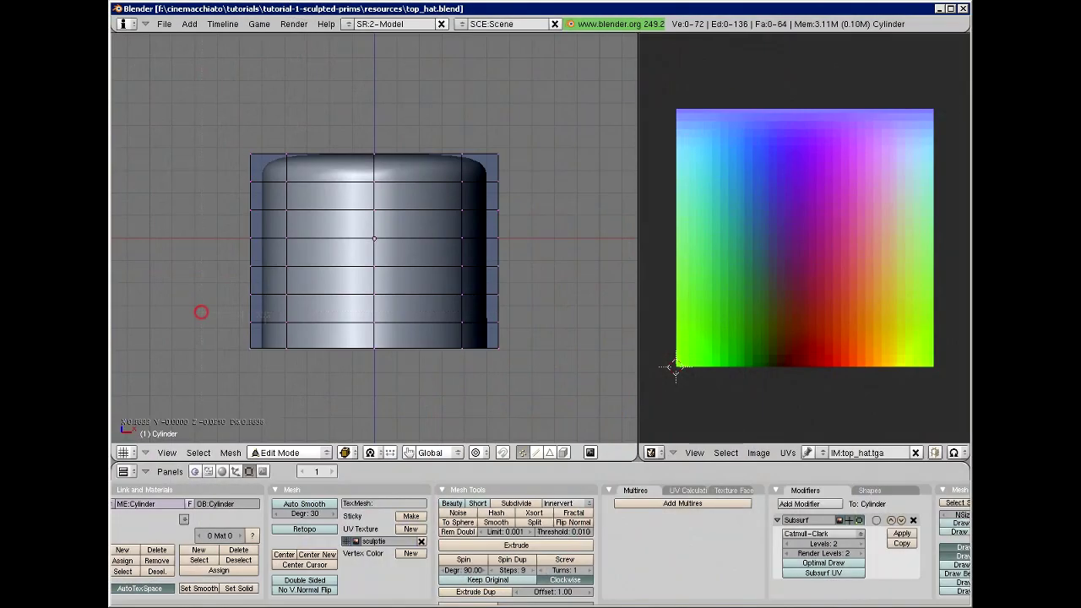
# Step: Add an edge loop near the hat's base and scale it outward into a brim
pyautogui.click(542, 328)
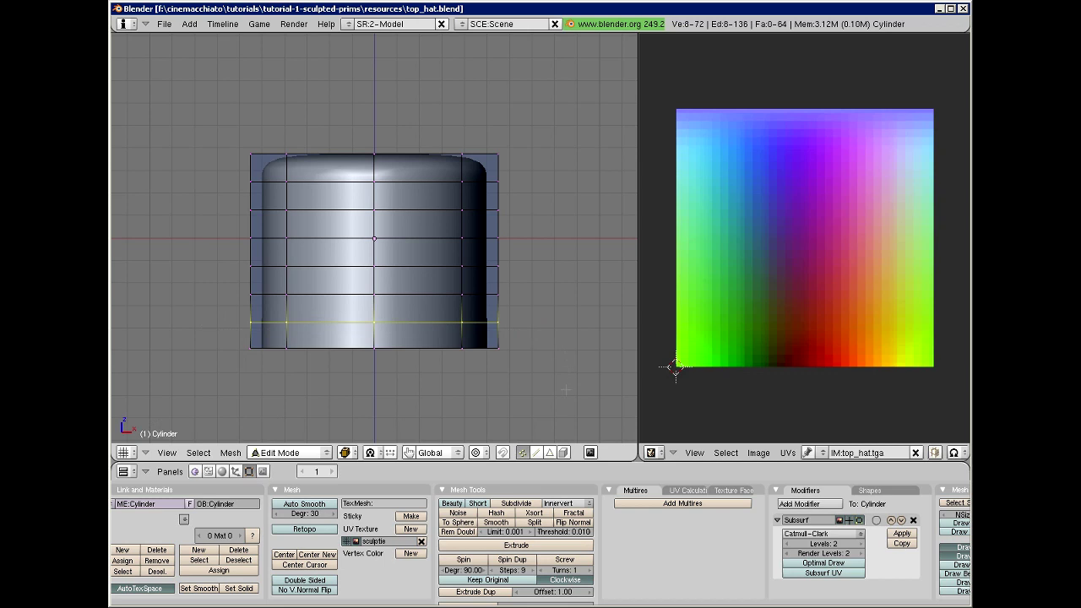
pyautogui.press('s')
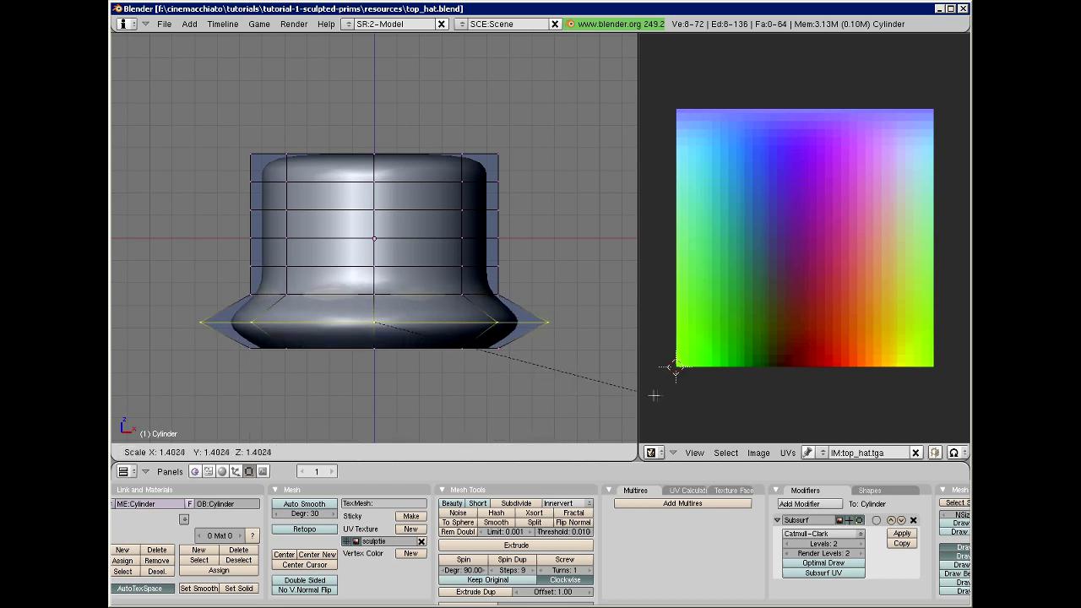
pyautogui.click(684, 396)
# Step: Shrink the bottom edge loop inward, grow the selection, and flatten the brim along Z
pyautogui.press('a')
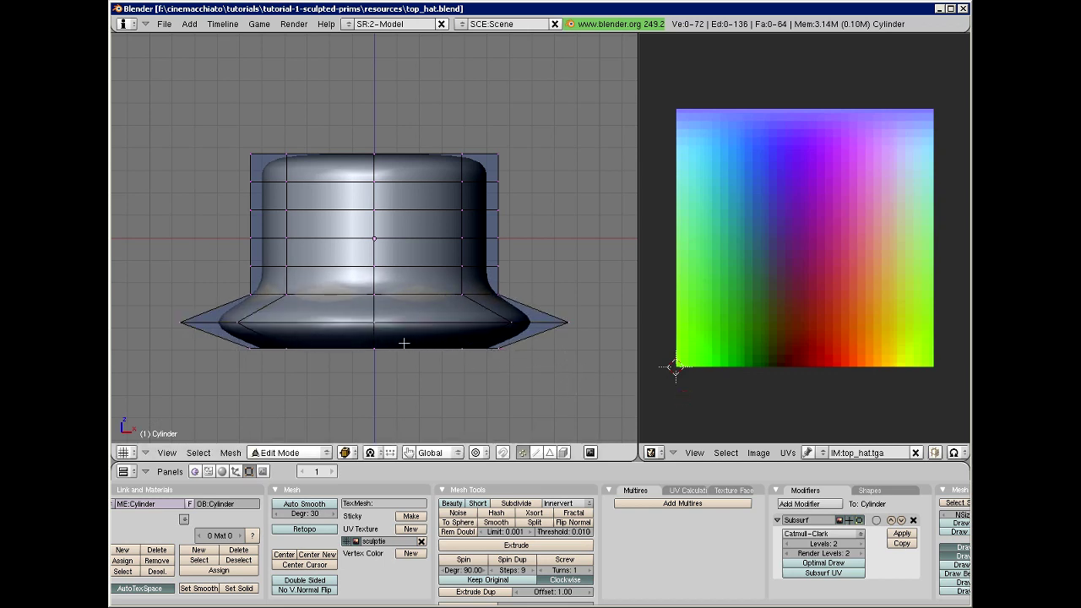
pyautogui.keyDown('alt'); pyautogui.rightClick(208, 342); pyautogui.keyUp('alt')
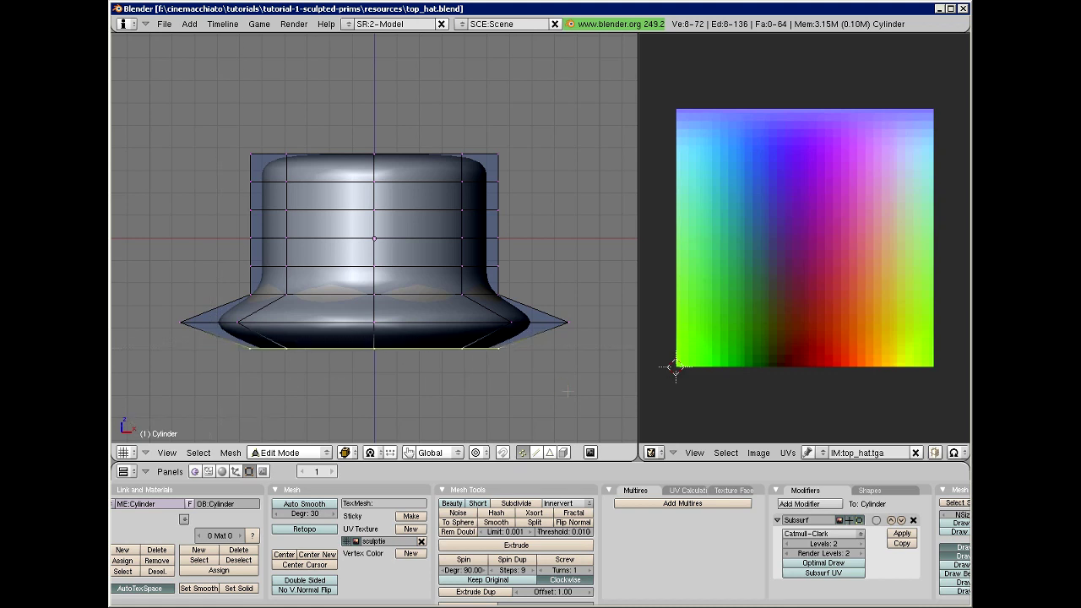
pyautogui.press('s')
pyautogui.click(478, 368)
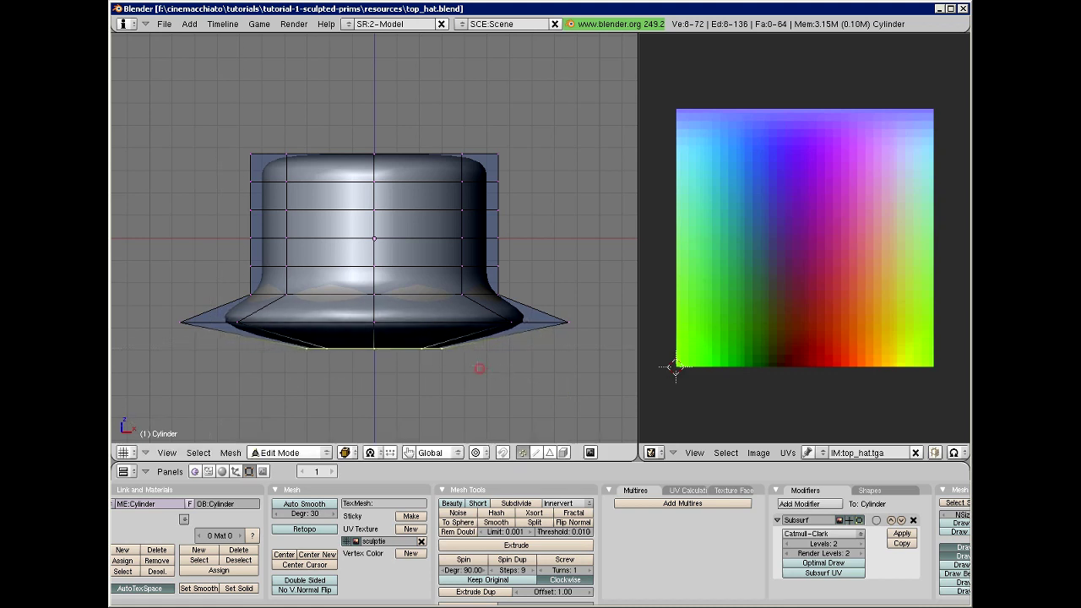
pyautogui.press('ctrl+KP_Add')
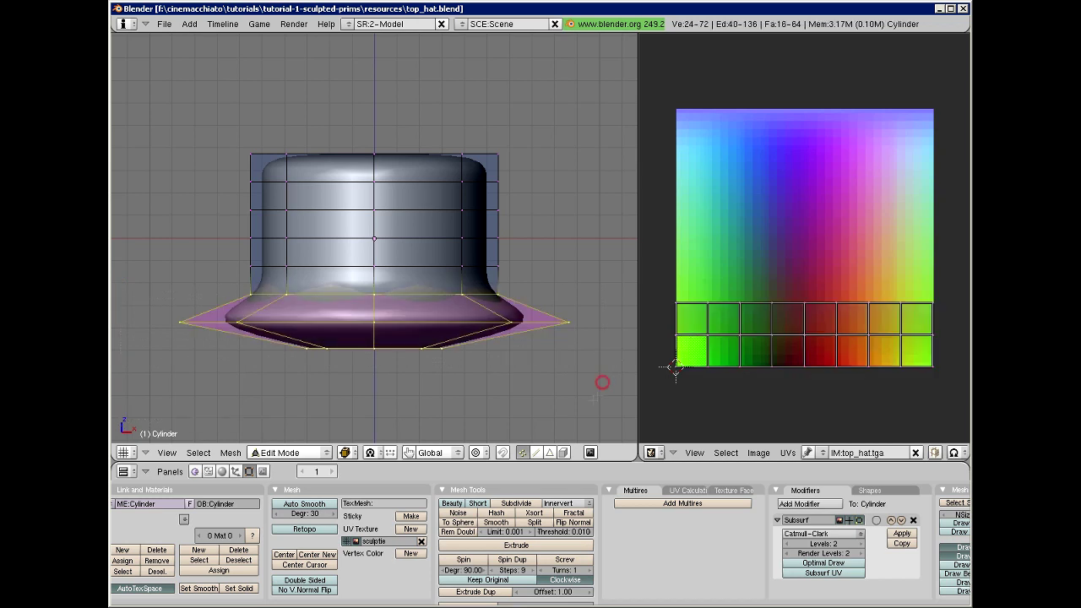
pyautogui.press('s')
pyautogui.press('z')
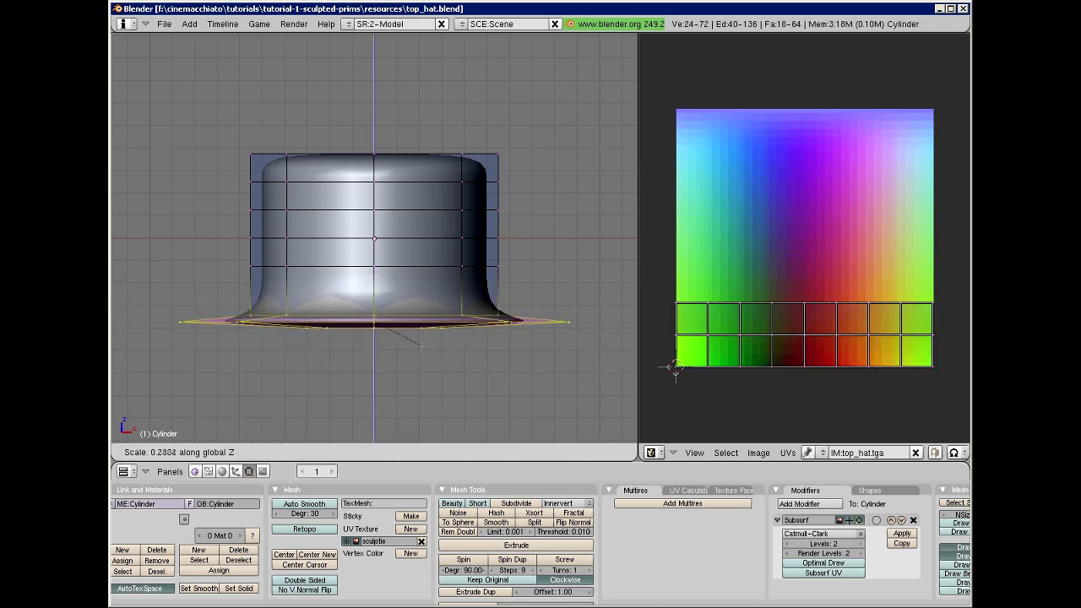
pyautogui.click(403, 344)
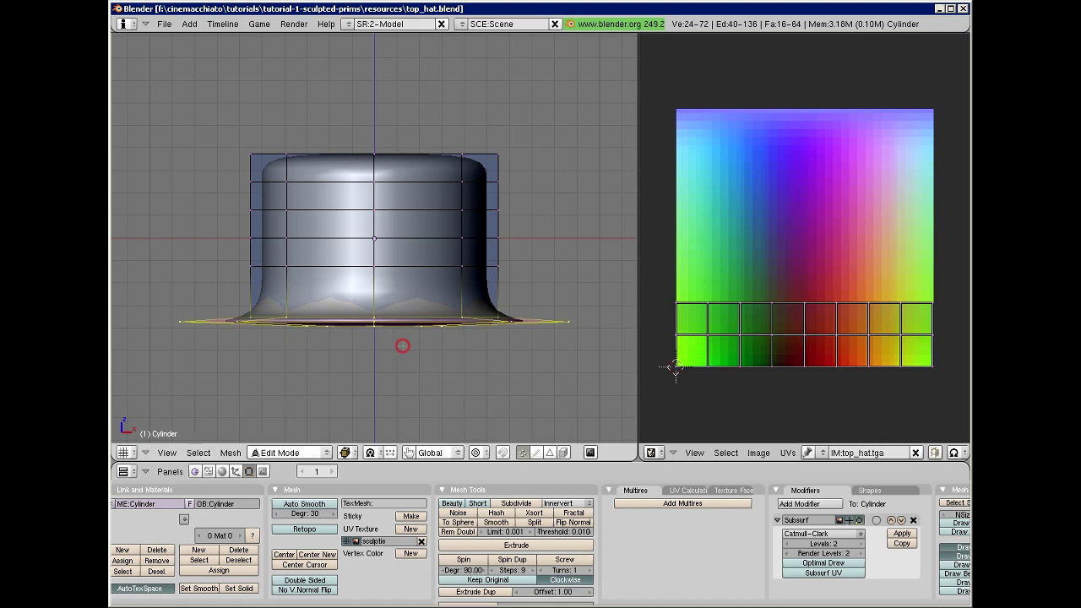